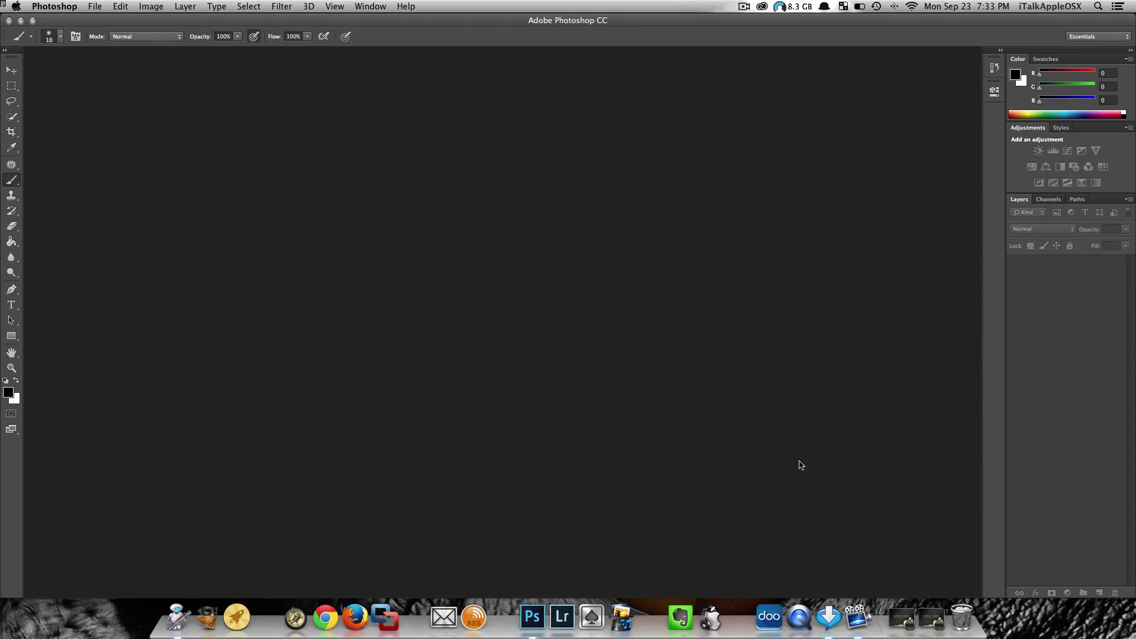
Step: Open remask1.jpg in Photoshop and convert its locked Background into the regular layer Layer 0
click(932, 619)
drag(888, 544, 655, 264)
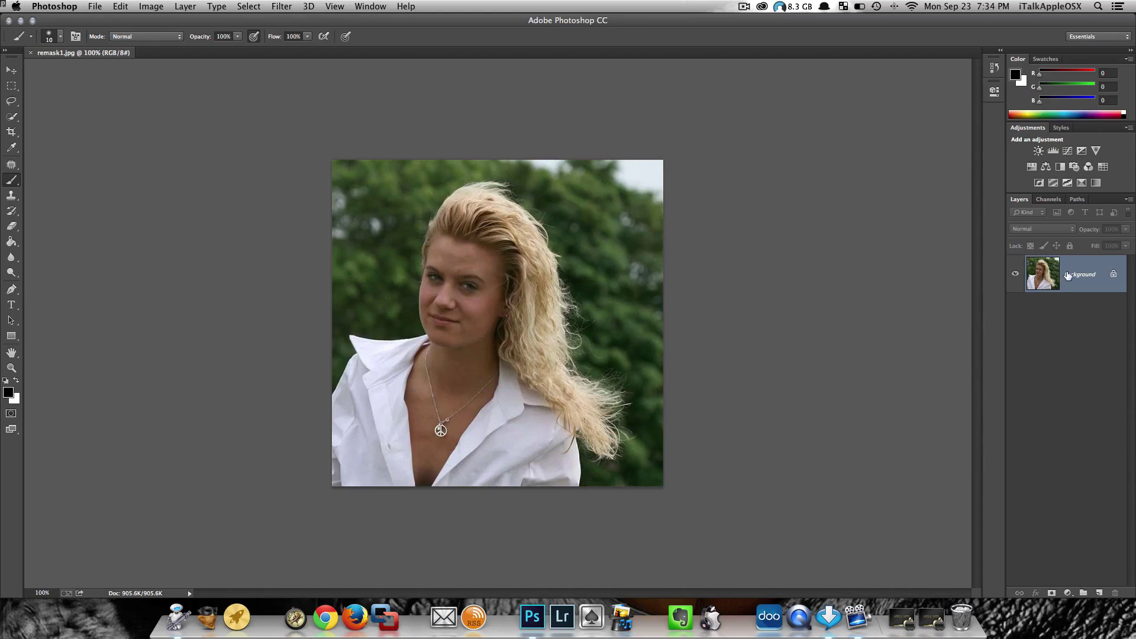
double_click(1069, 276)
click(685, 270)
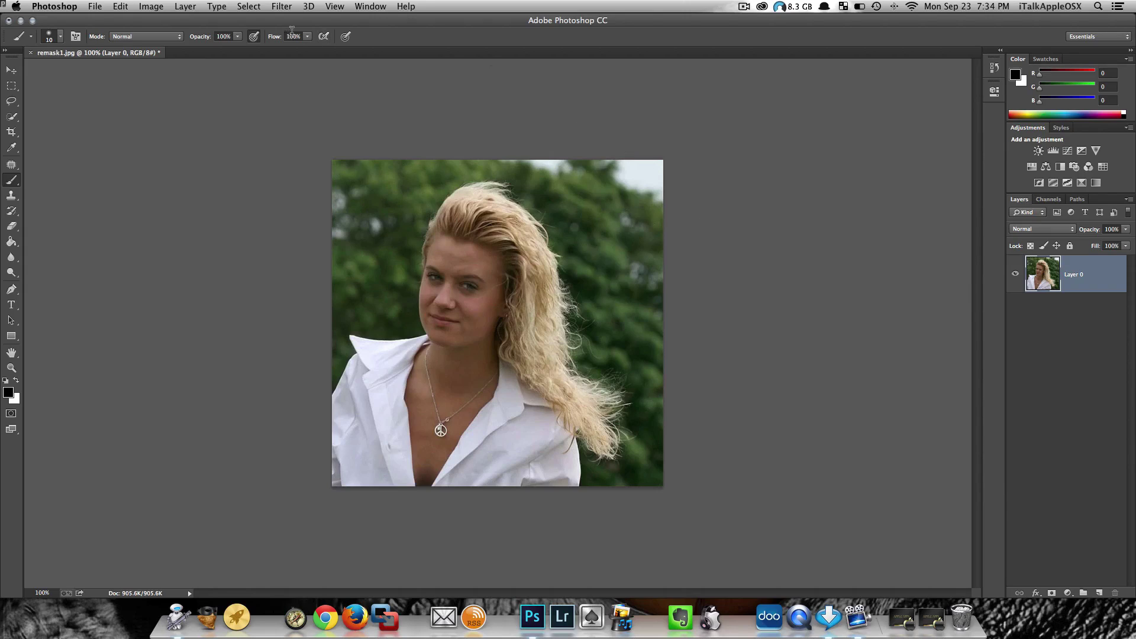
Step: Launch the Topaz ReMask 3 filter on Layer 0 and trace the woman's full outline, including the hair edges, with the compute brush
click(281, 7)
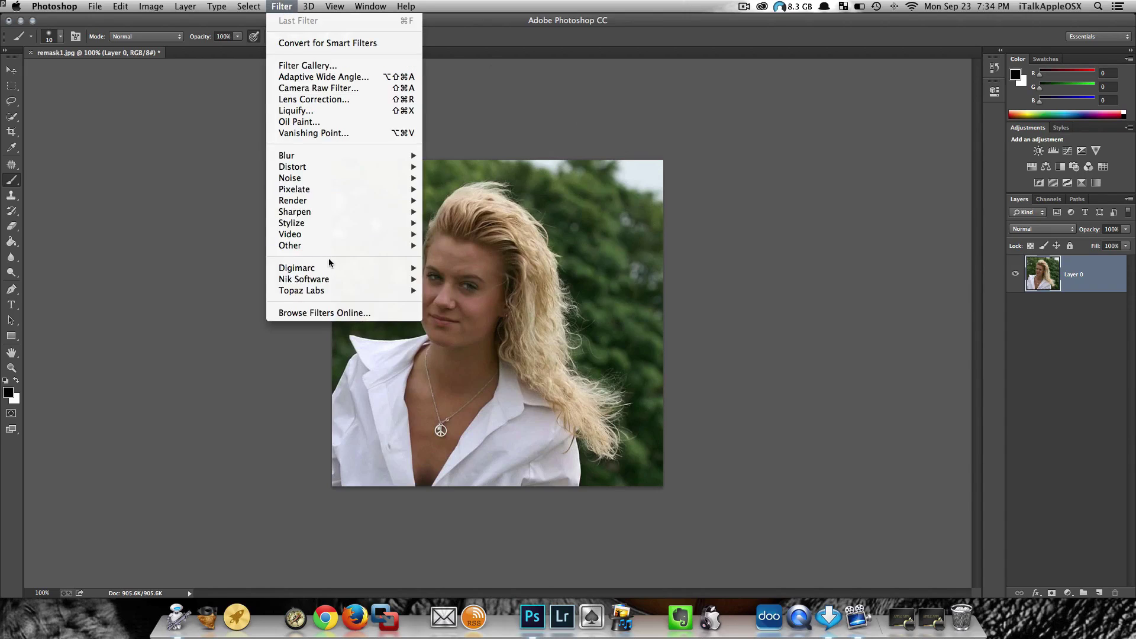
mouse_move(333, 290)
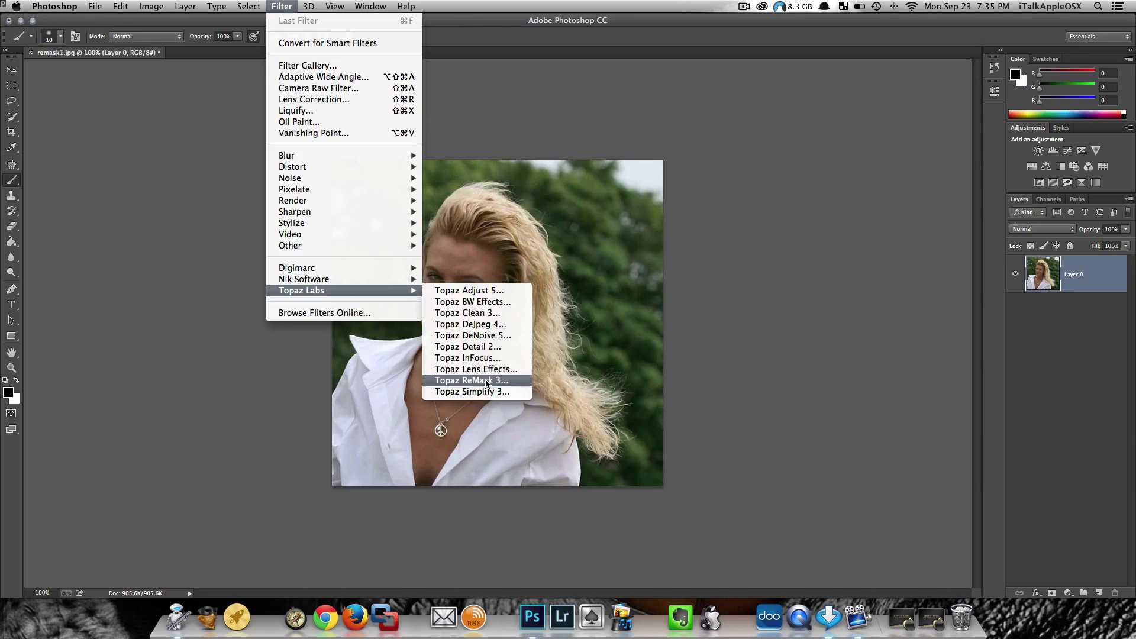
click(485, 380)
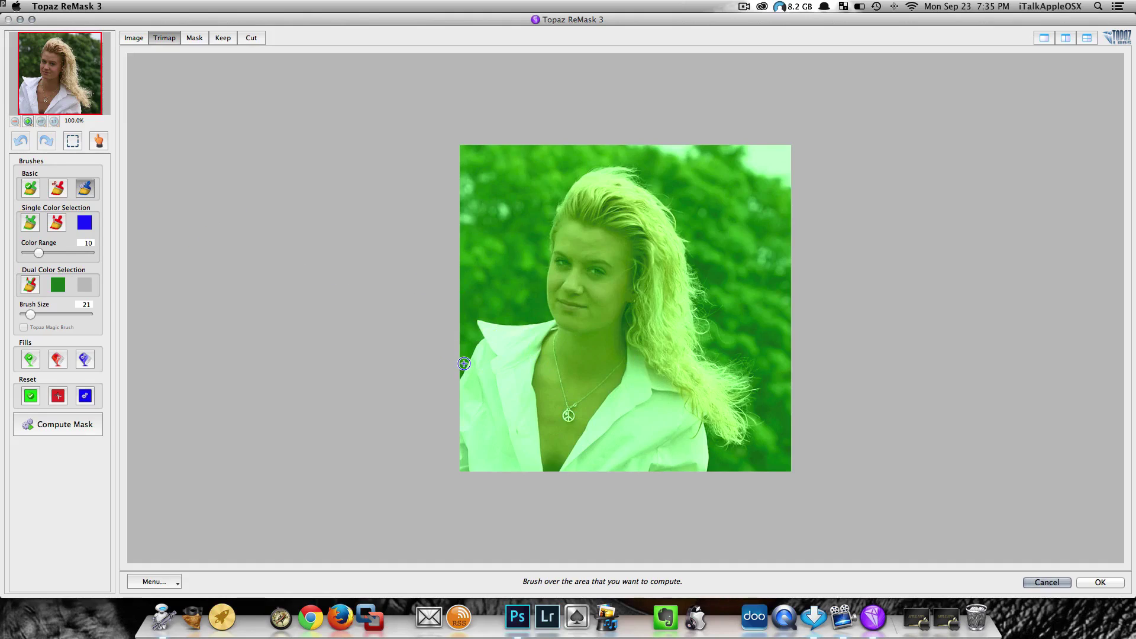
mouse_move(461, 377)
mouse_down()
mouse_move(482, 342)
mouse_move(477, 320)
mouse_move(553, 320)
mouse_move(558, 209)
mouse_move(585, 175)
mouse_move(635, 170)
mouse_move(682, 237)
mouse_move(699, 354)
mouse_move(744, 380)
mouse_move(745, 435)
mouse_move(735, 447)
mouse_move(707, 422)
mouse_move(703, 482)
mouse_up()
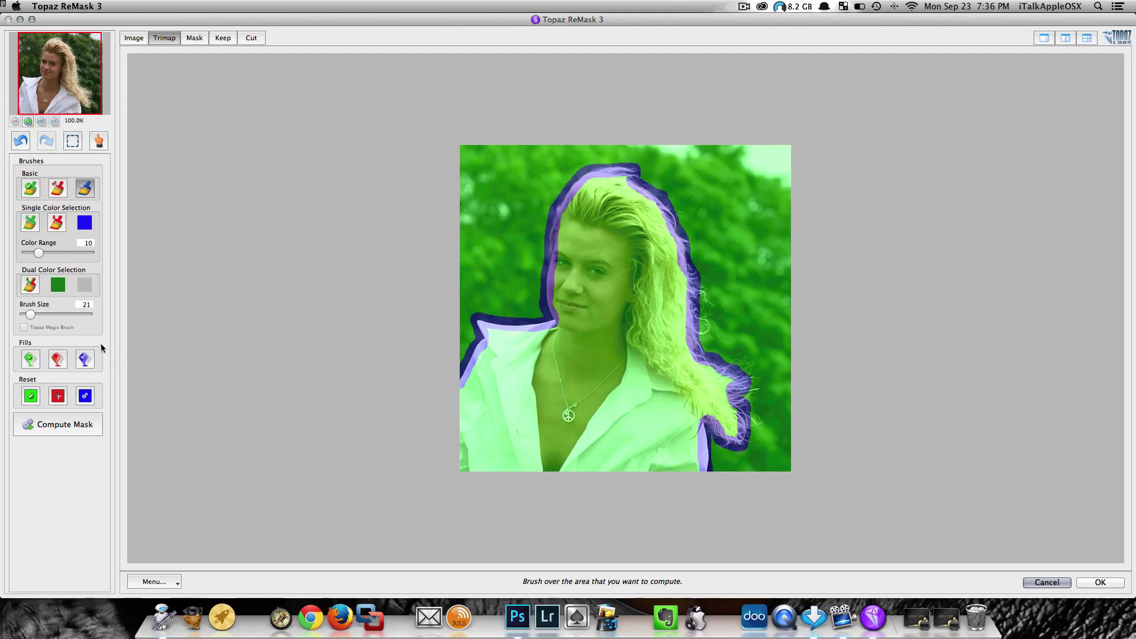
Step: Fill the background outside the traced outline as the area to cut and compute the mask
click(58, 362)
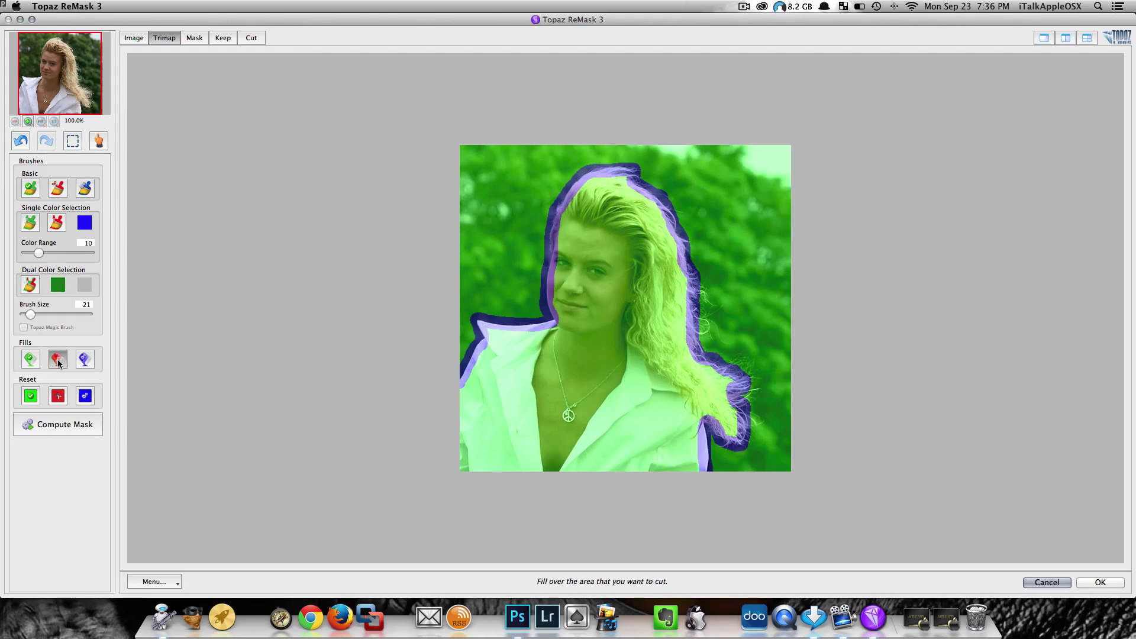
click(523, 186)
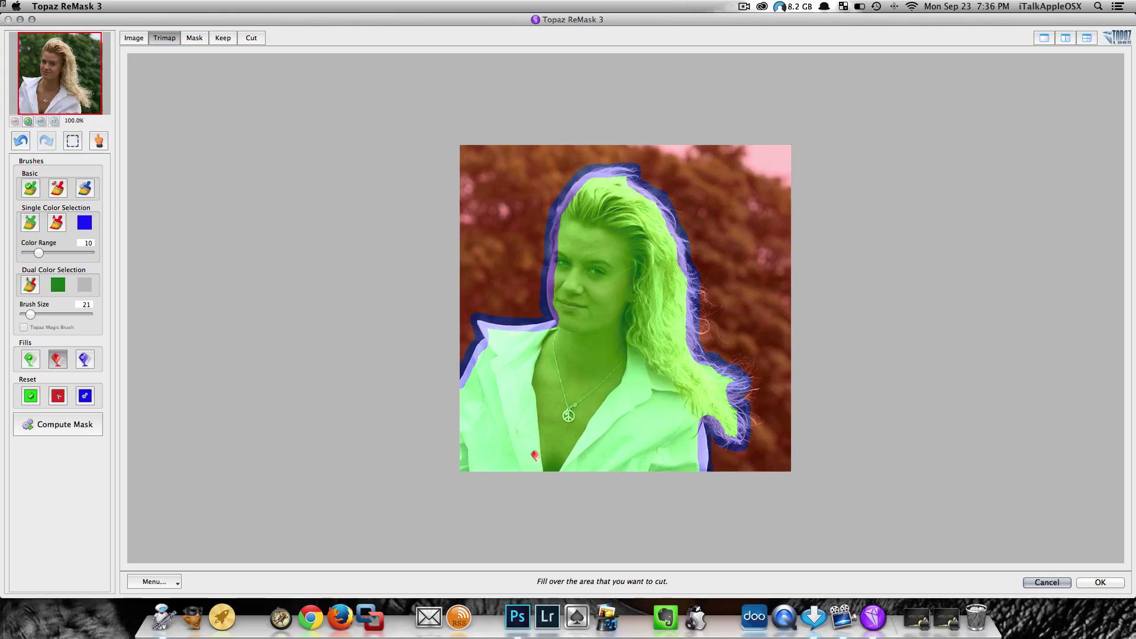
click(71, 428)
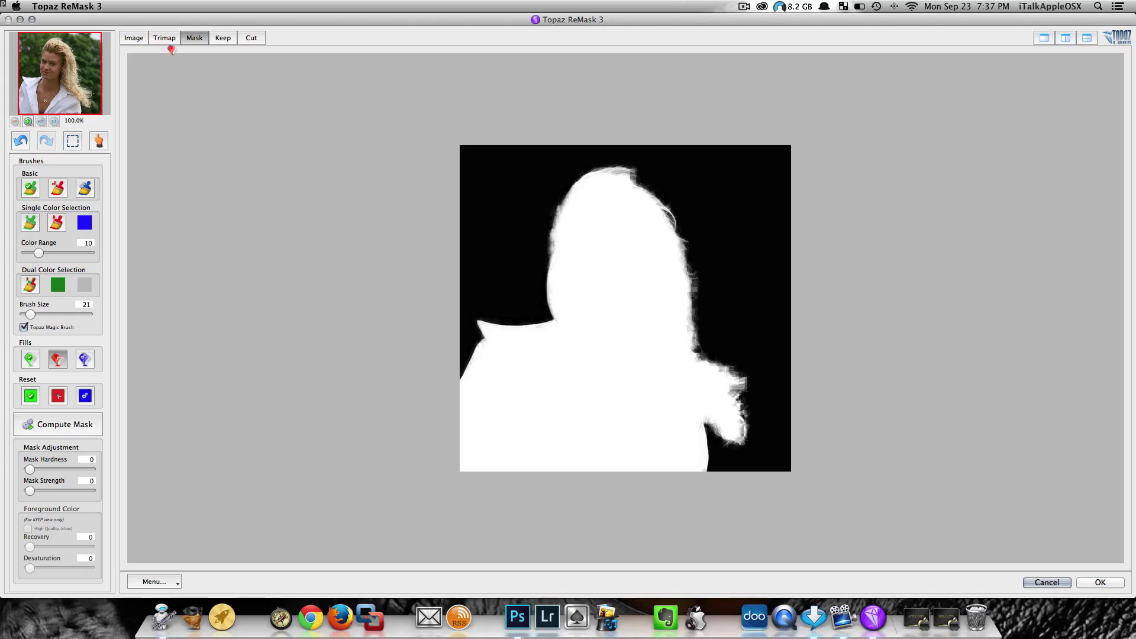
Step: Compare the Keep, Cut and Mask previews to examine the extraction around the hair
click(223, 38)
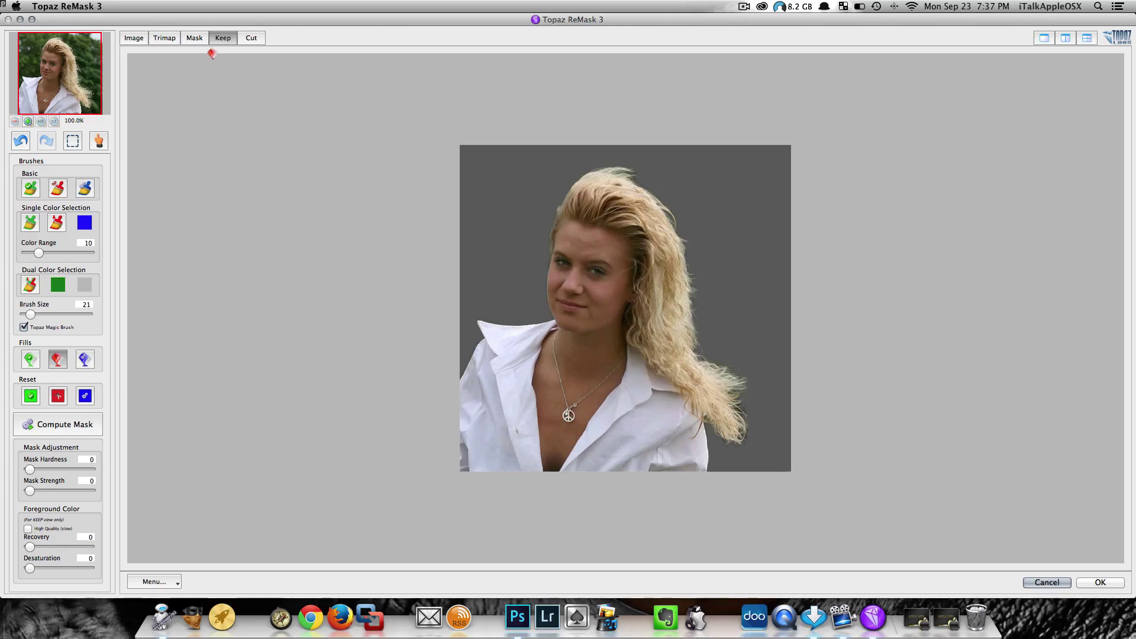
click(251, 40)
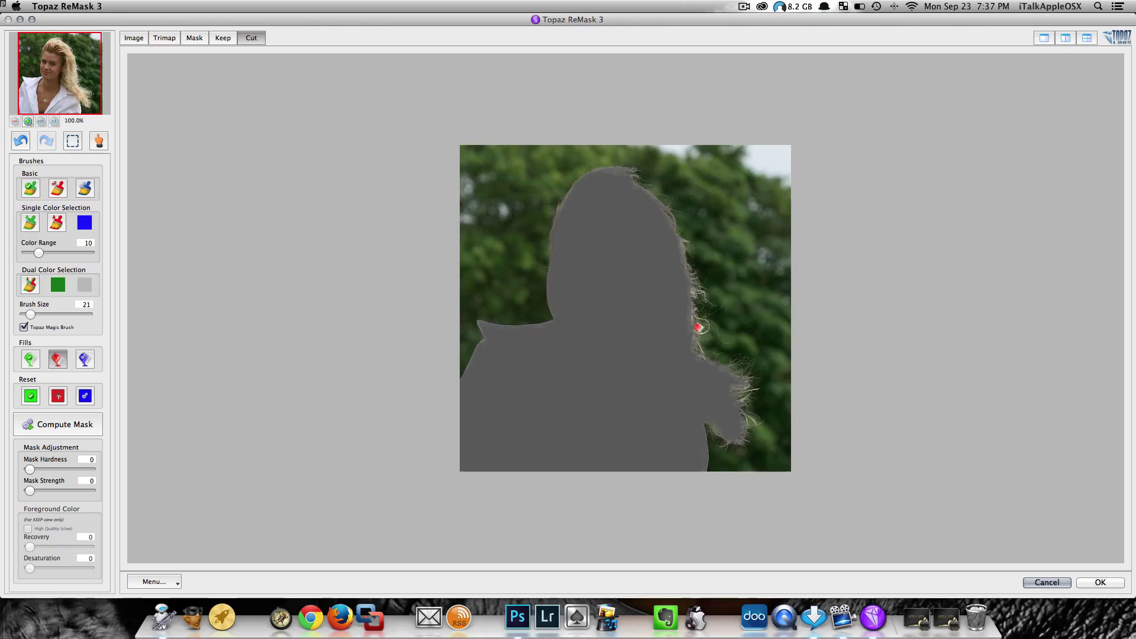
click(220, 39)
click(195, 38)
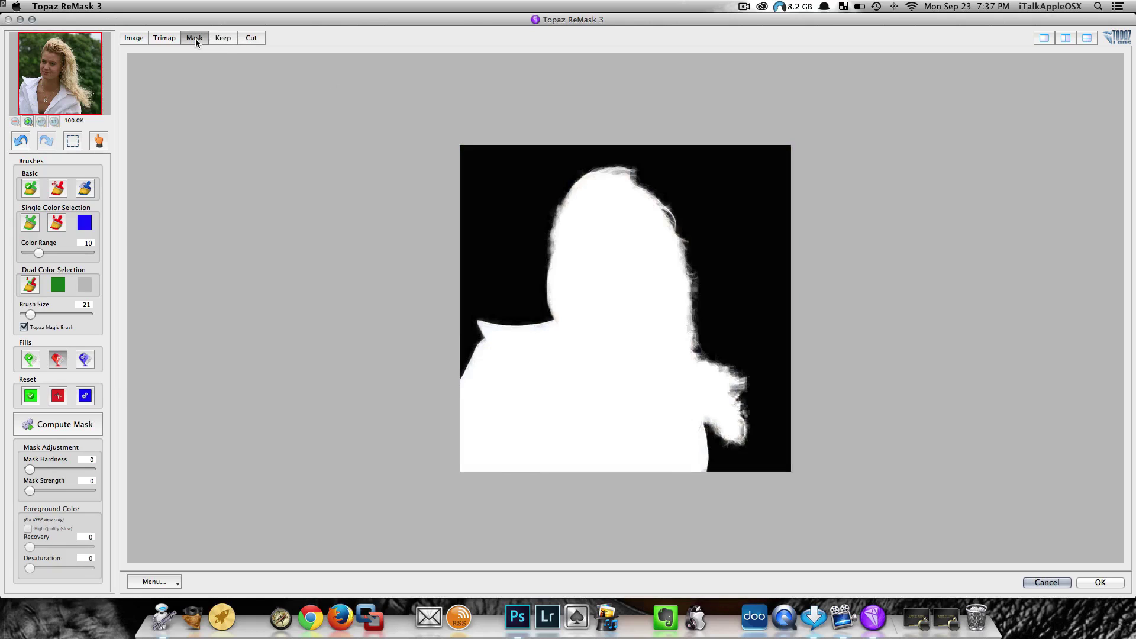
click(222, 39)
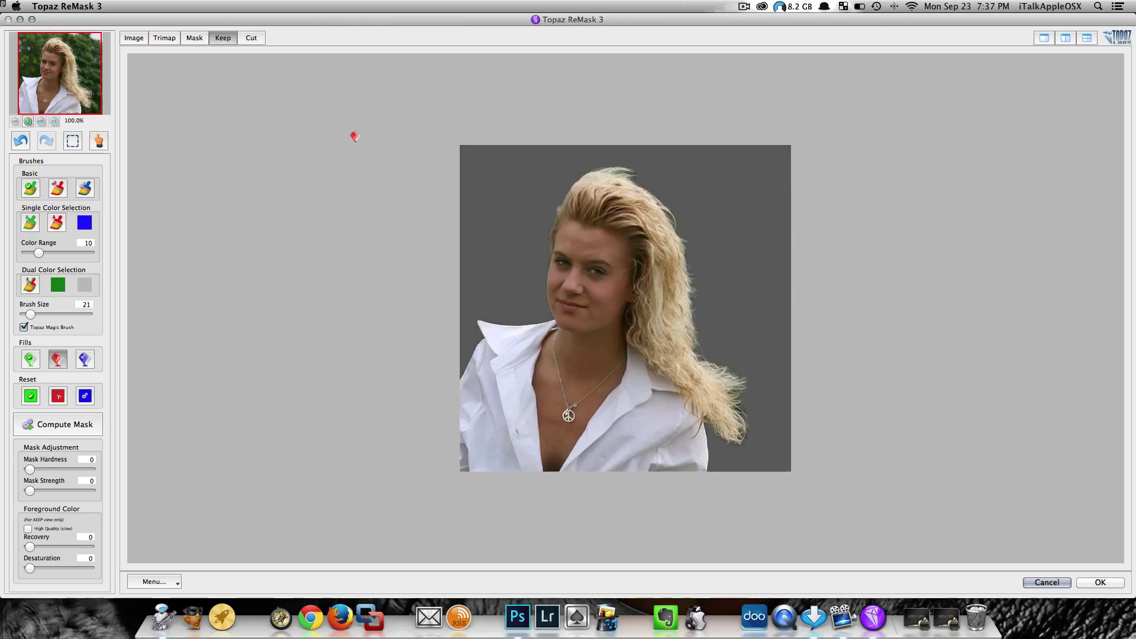
Step: Brush leftover background colour off the hair edges with the single-color cut brush, sampling the residue, and undo the last stroke
key(super+equal)
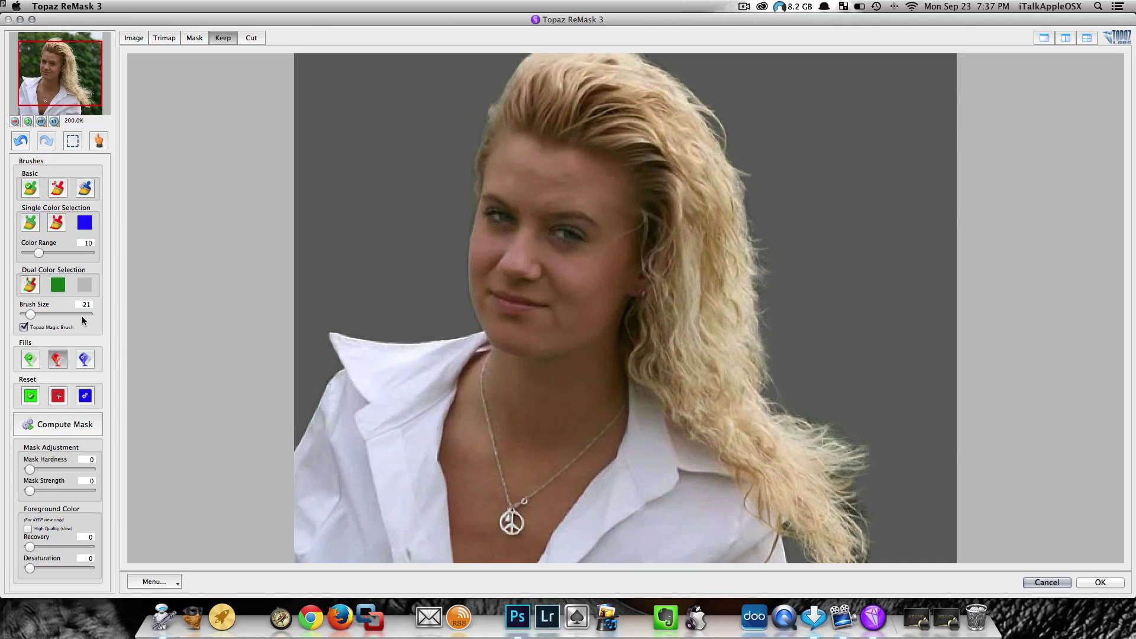
click(56, 223)
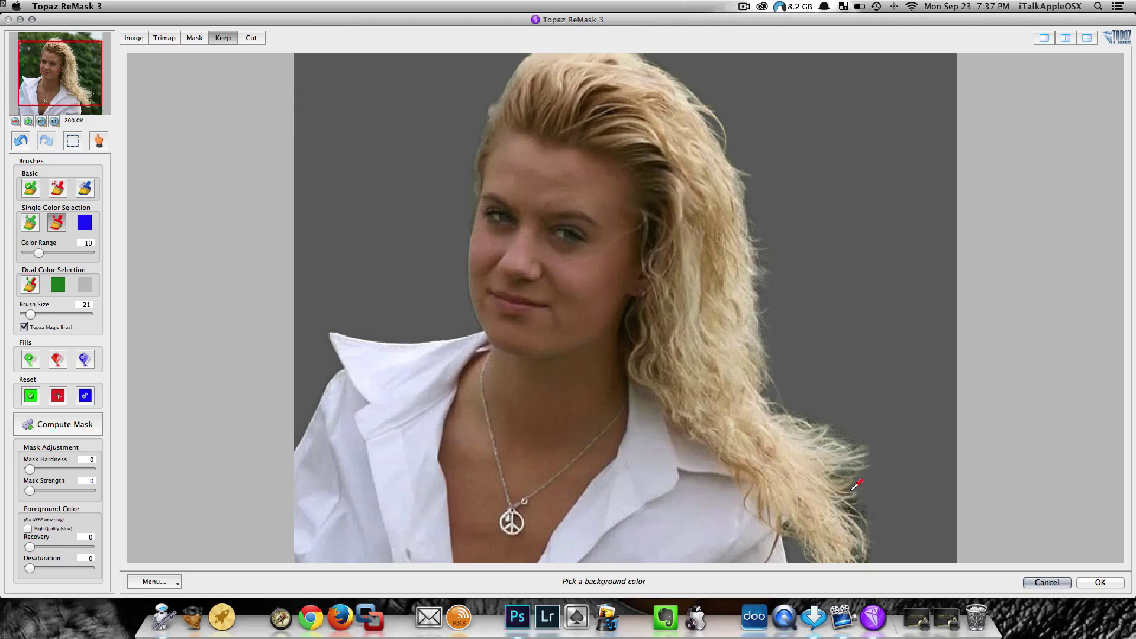
click(840, 475)
mouse_move(851, 447)
mouse_down()
mouse_move(787, 419)
mouse_move(774, 393)
mouse_move(762, 208)
mouse_up()
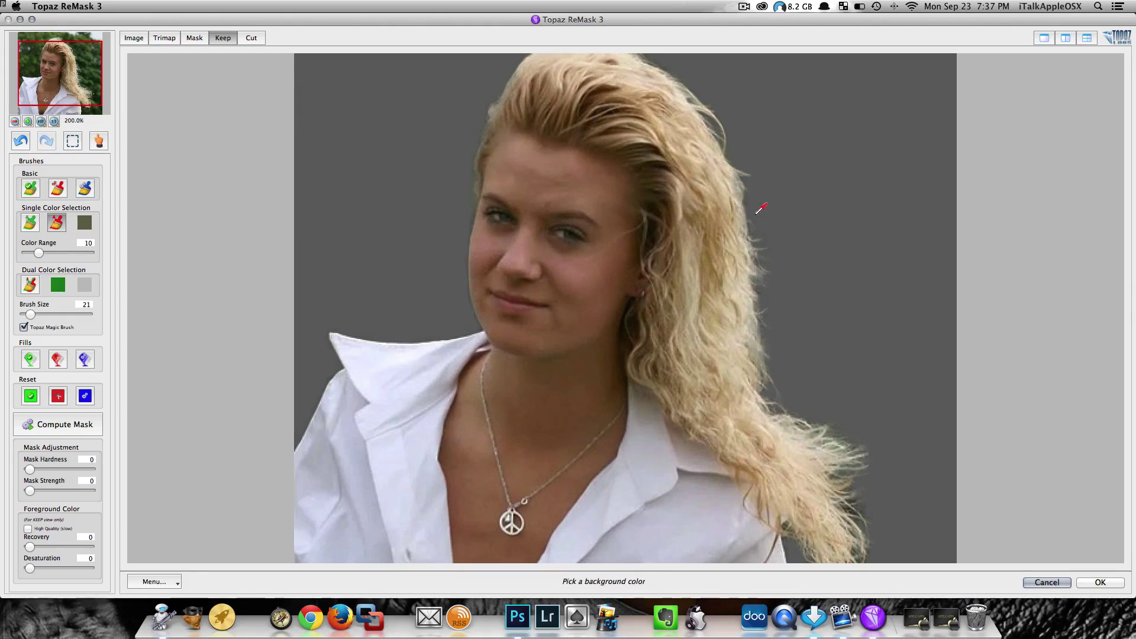
click(857, 507)
mouse_move(856, 507)
mouse_down()
mouse_move(844, 485)
mouse_move(863, 518)
mouse_move(852, 561)
mouse_move(858, 510)
mouse_up()
key(super+z)
key(super+minus)
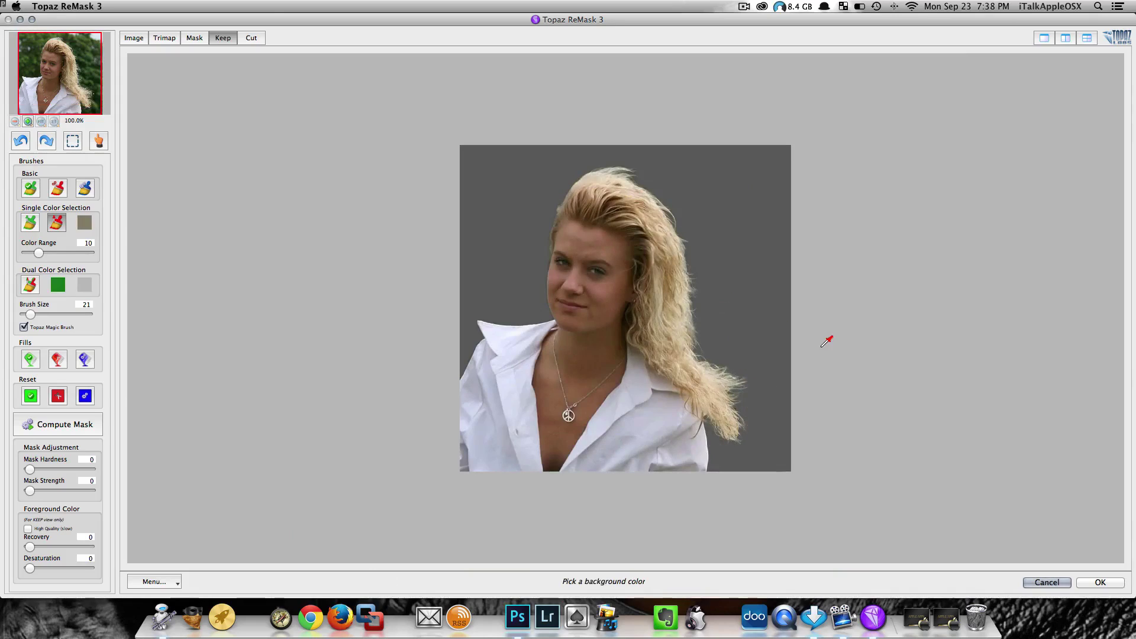
Step: Apply the ReMask extraction and hide the original Layer 0 in Photoshop
click(1100, 582)
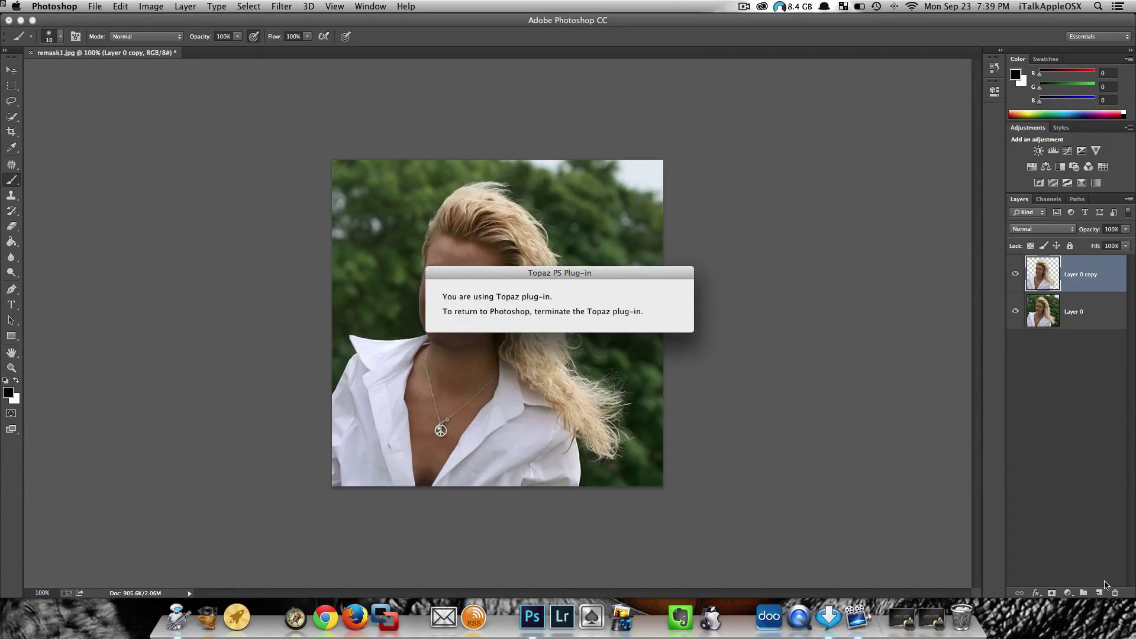
click(1016, 311)
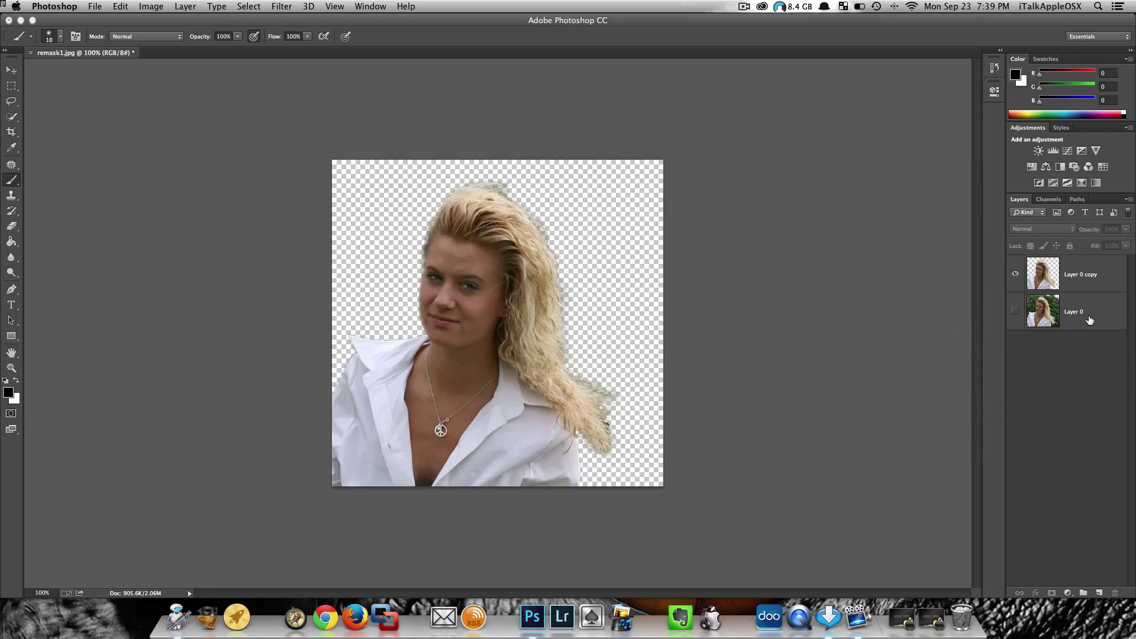
Step: Place the green-backgrounds image into the document and stretch it to cover the whole canvas
click(932, 617)
drag(971, 471, 661, 237)
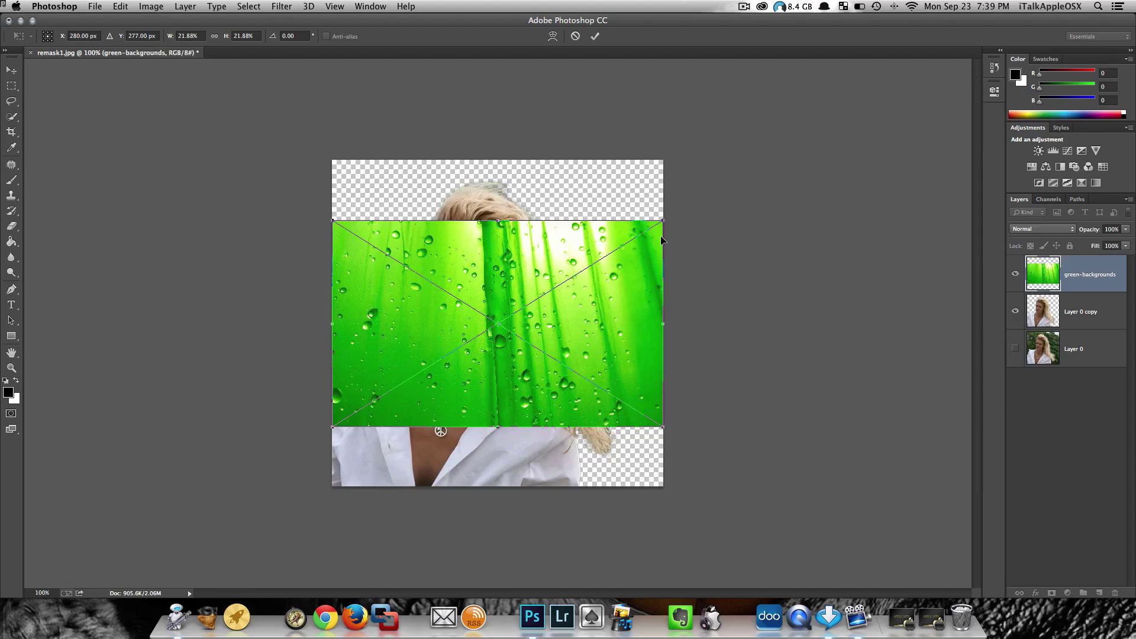
drag(561, 258, 550, 195)
drag(653, 360, 672, 493)
click(595, 36)
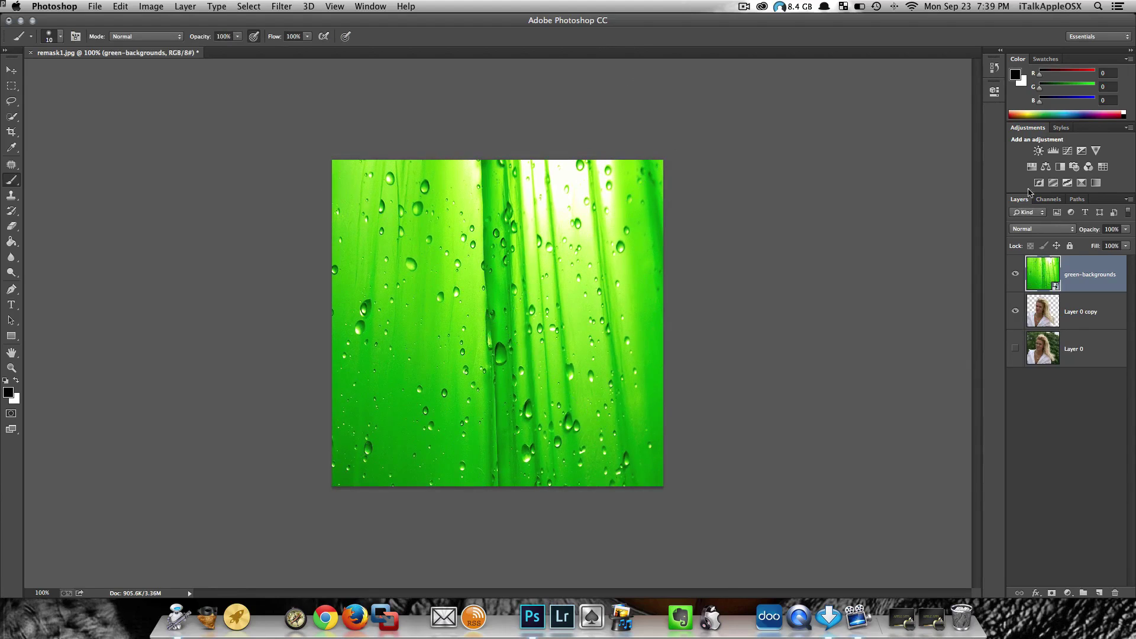
Step: Move the green-backgrounds layer below Layer 0 copy and add a layer mask to Layer 0 copy
drag(1092, 284, 1092, 325)
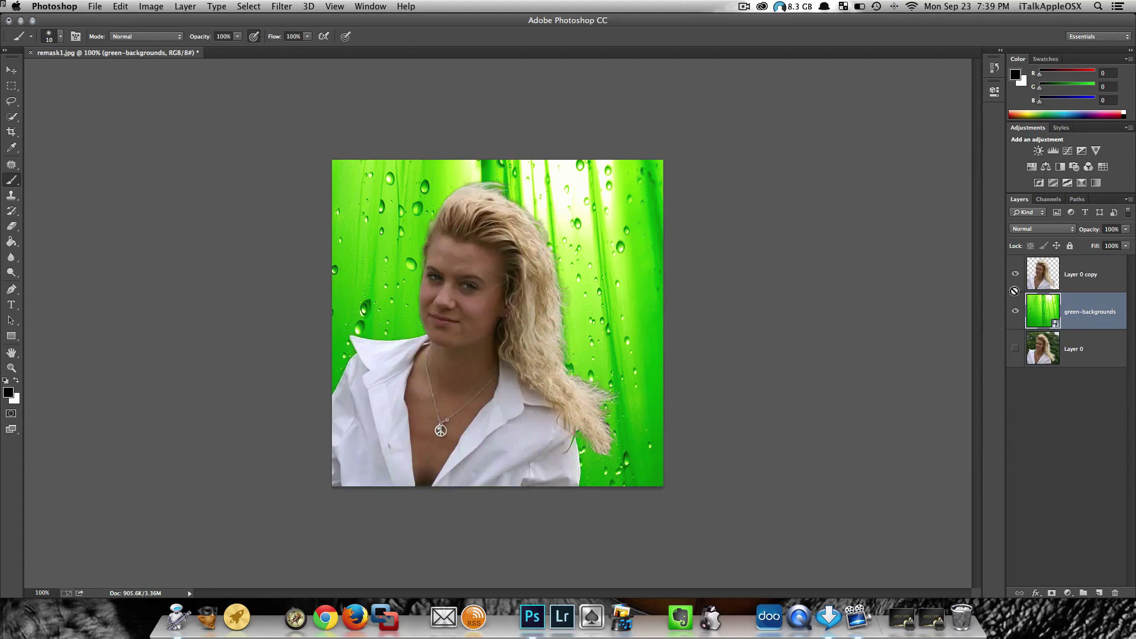
click(1094, 276)
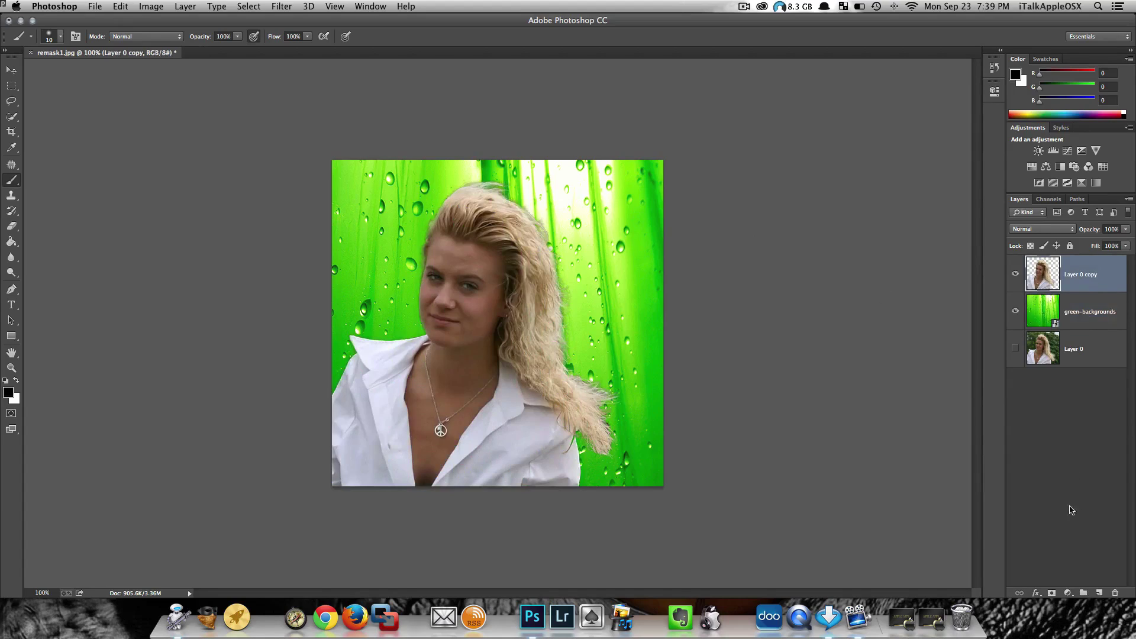
click(1052, 593)
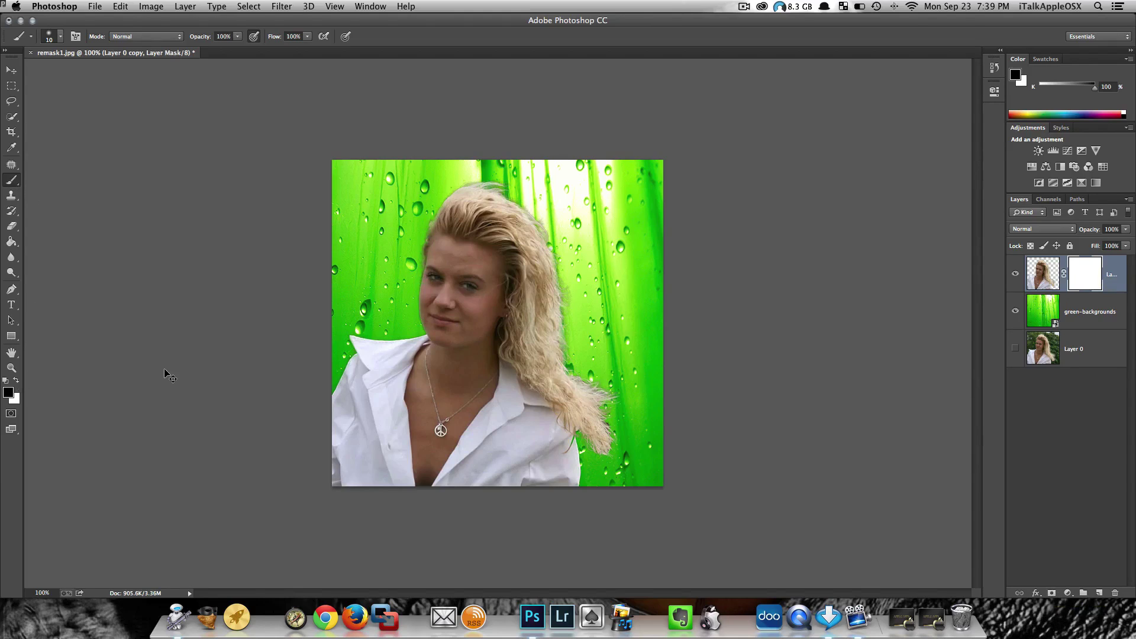
Step: Paint black on the layer mask with a 25 px brush to hide the fringe along the long hair's outer edge
key(super+equal)
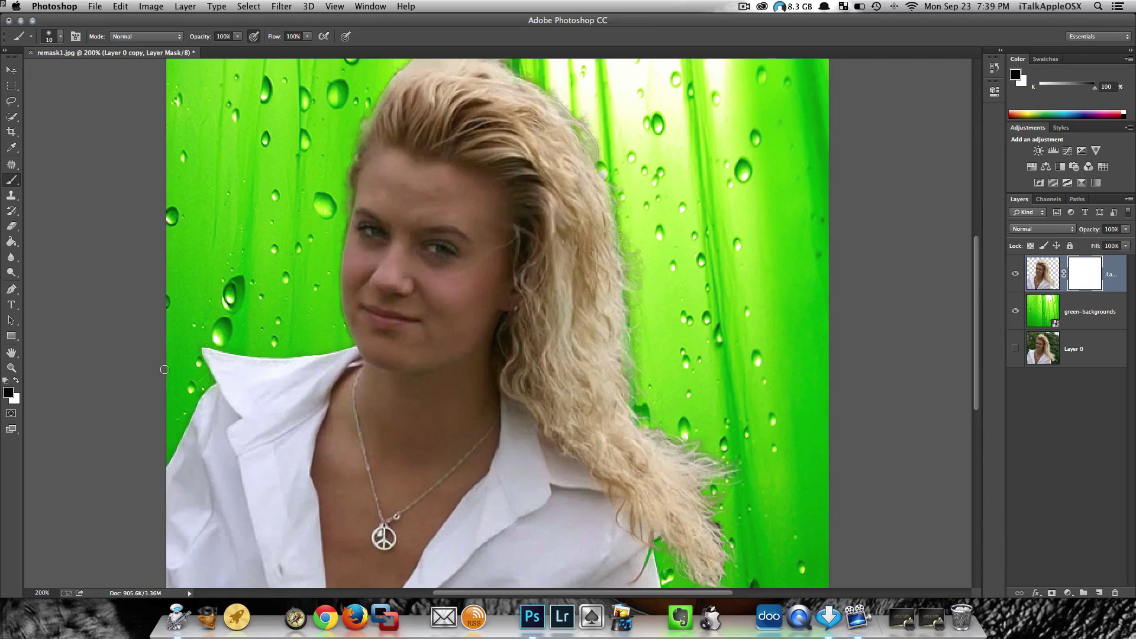
key(bracketright)
key(bracketright)
key(bracketright)
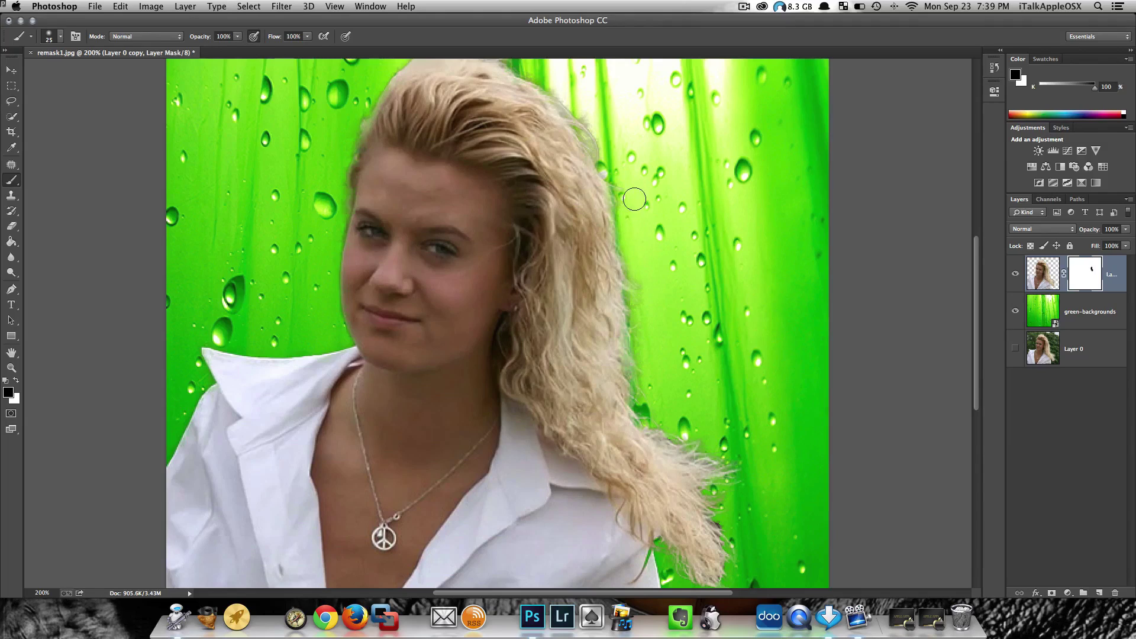
mouse_move(627, 203)
mouse_down()
mouse_move(633, 275)
mouse_move(650, 275)
mouse_move(656, 316)
mouse_move(636, 295)
mouse_move(648, 303)
mouse_move(646, 344)
mouse_move(640, 310)
mouse_move(650, 322)
mouse_move(640, 363)
mouse_up()
Step: Mask out the residue where the hair flares out above the shoulder, using a 10 px black brush
scroll(645, 332, down, 1)
key(bracketleft)
key(bracketleft)
key(bracketleft)
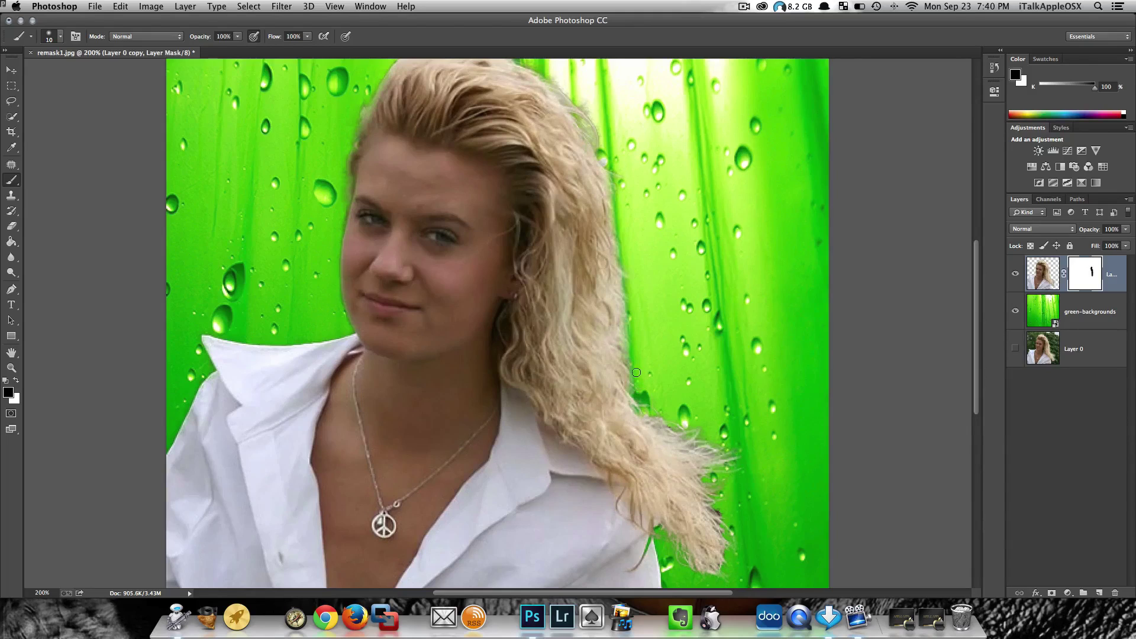
scroll(647, 358, down, 3)
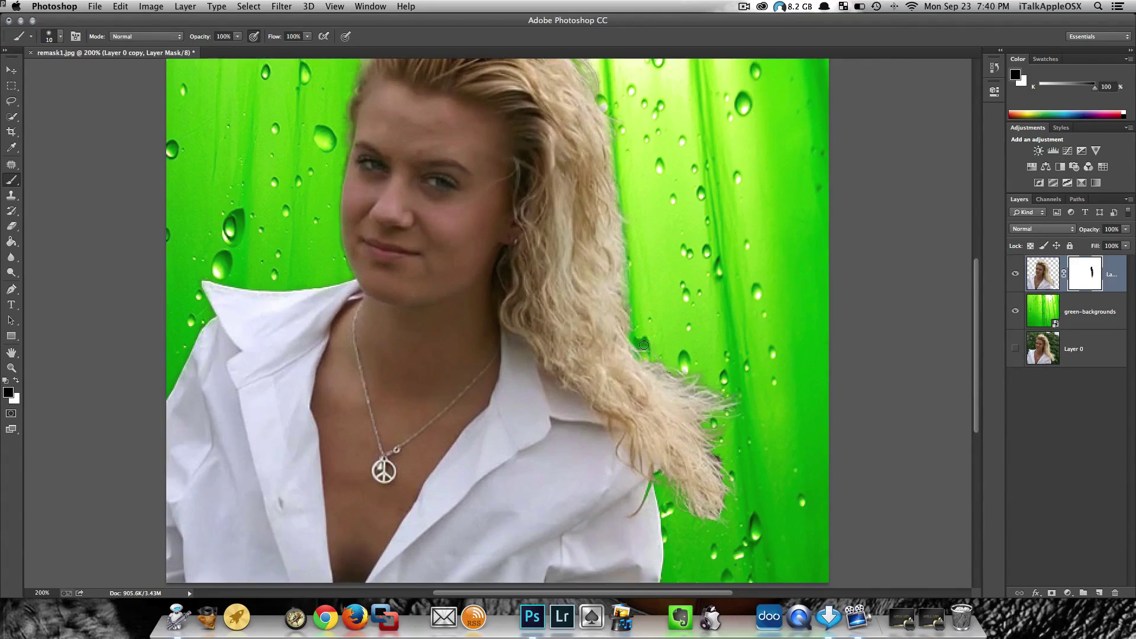
drag(657, 344, 650, 354)
Step: Mask out the remaining fringe around the lower hair tips and the head, using black brushes of 15 px and 9 px
key(bracketleft)
scroll(699, 378, right, 1)
scroll(698, 377, up, 1)
key(bracketright)
key(bracketright)
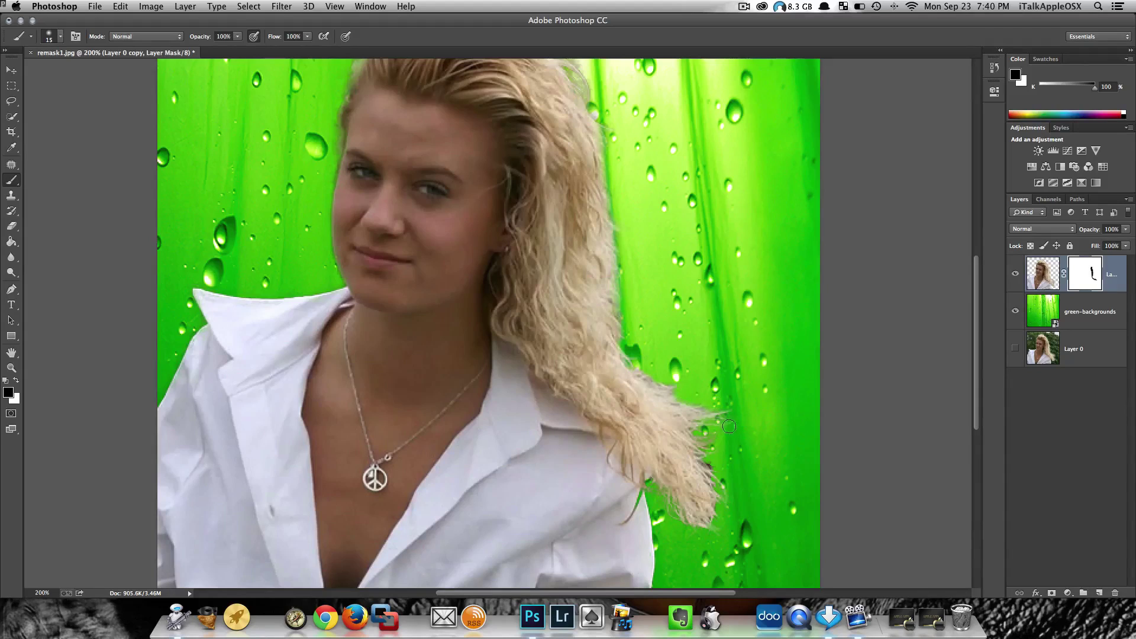
key(bracketleft)
key(bracketleft)
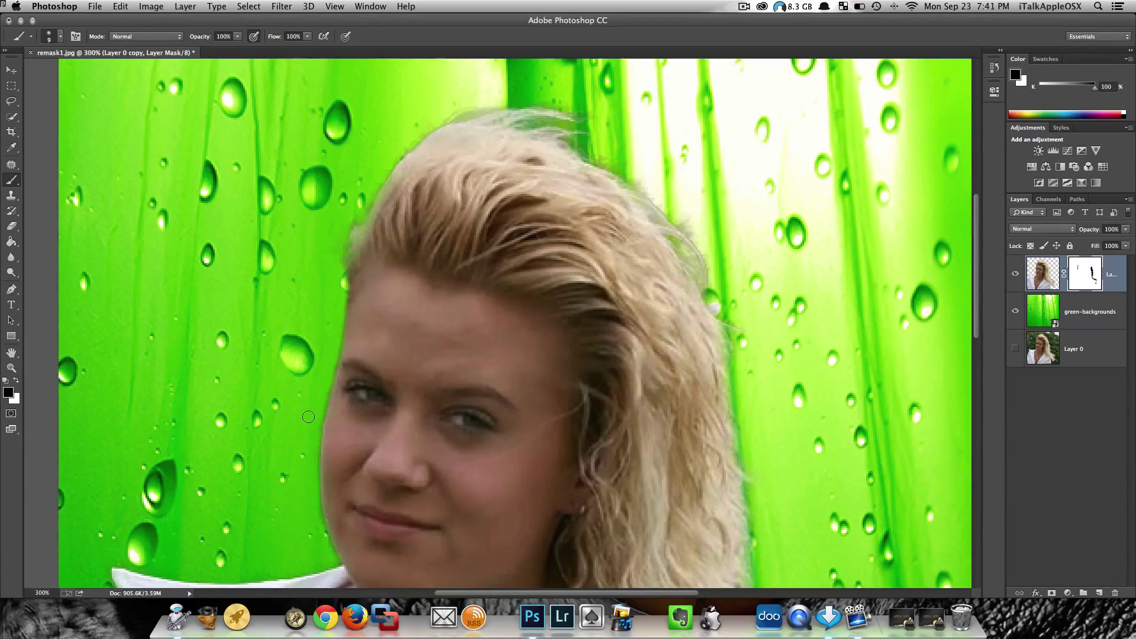
Step: Merge the visible cutout and green background layers, and delete the hidden Layer 0
key(super+minus)
key(super+minus)
key(super+minus)
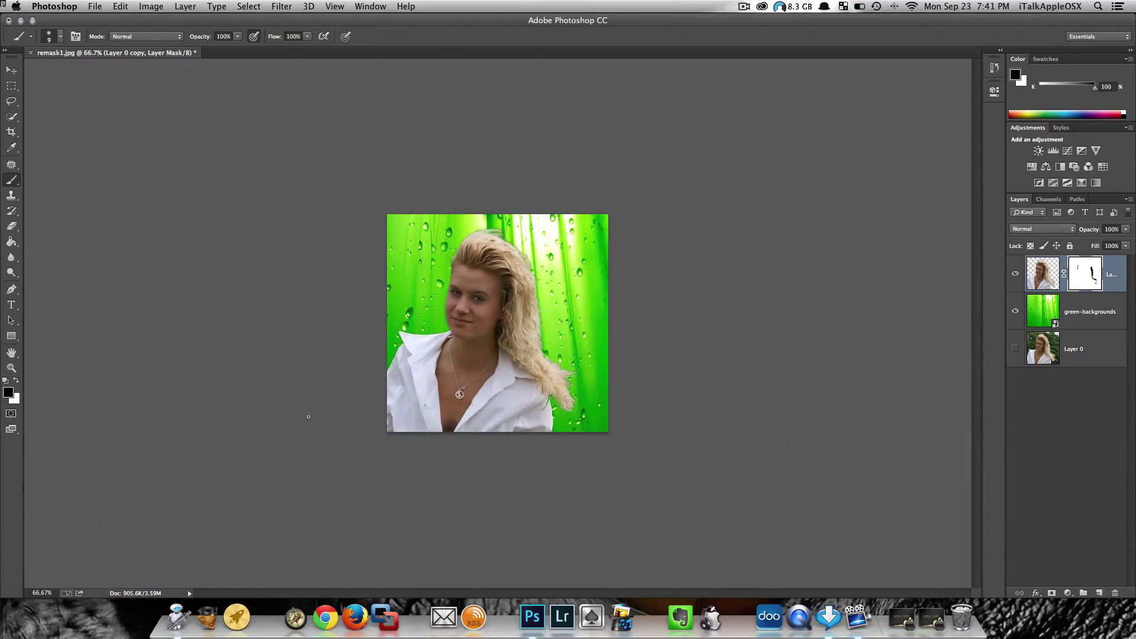
key(super+plus)
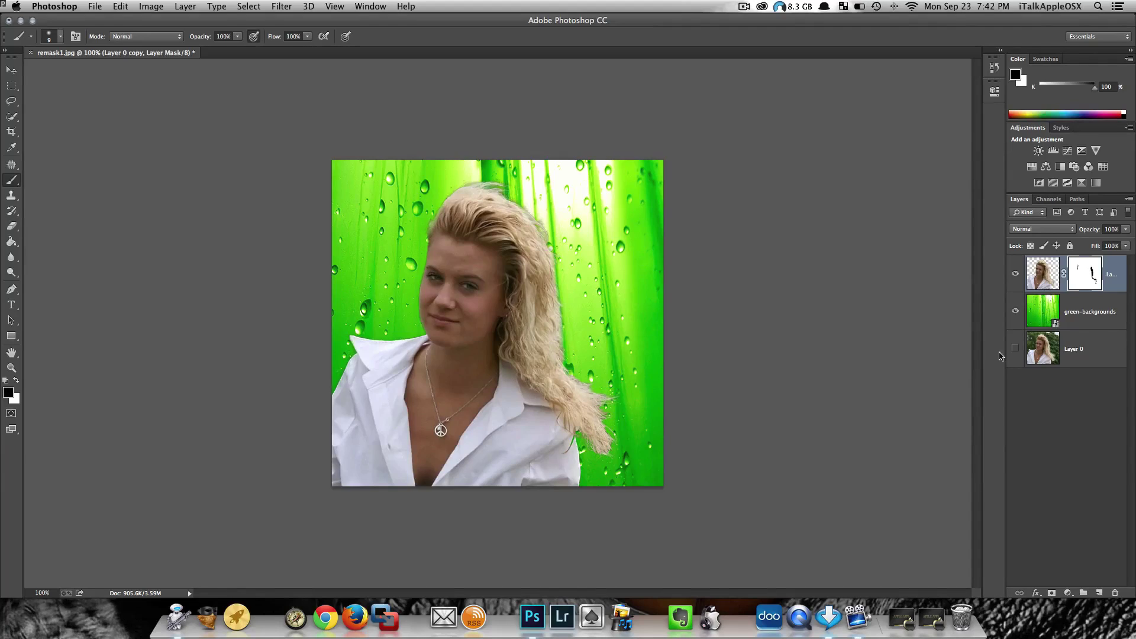
right_click(1073, 314)
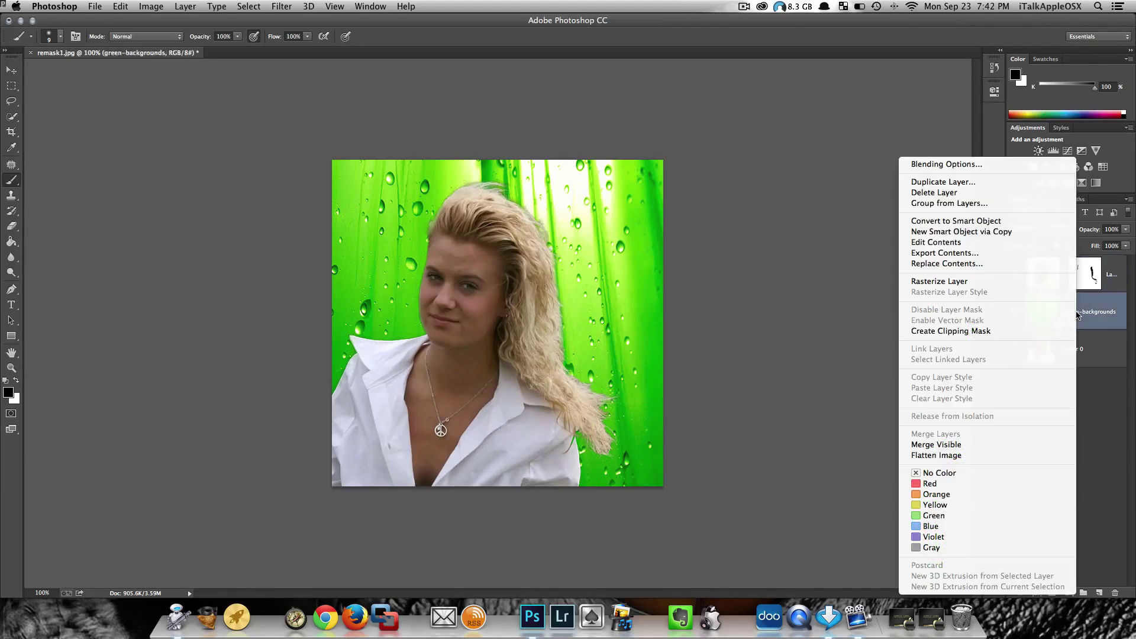
click(960, 445)
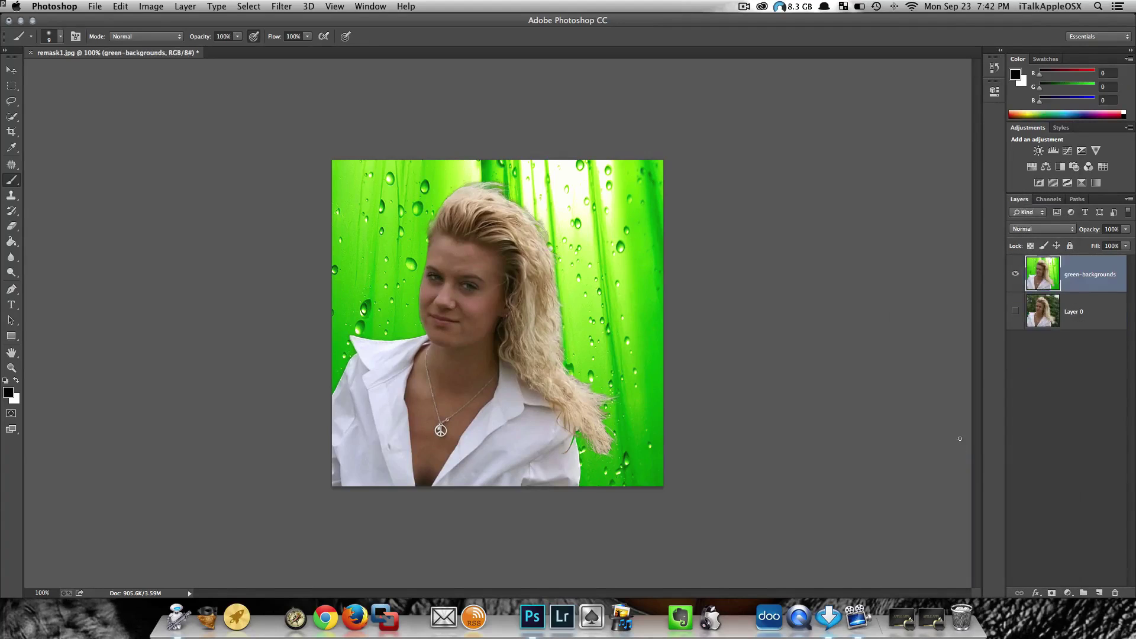
click(1088, 314)
key(Delete)
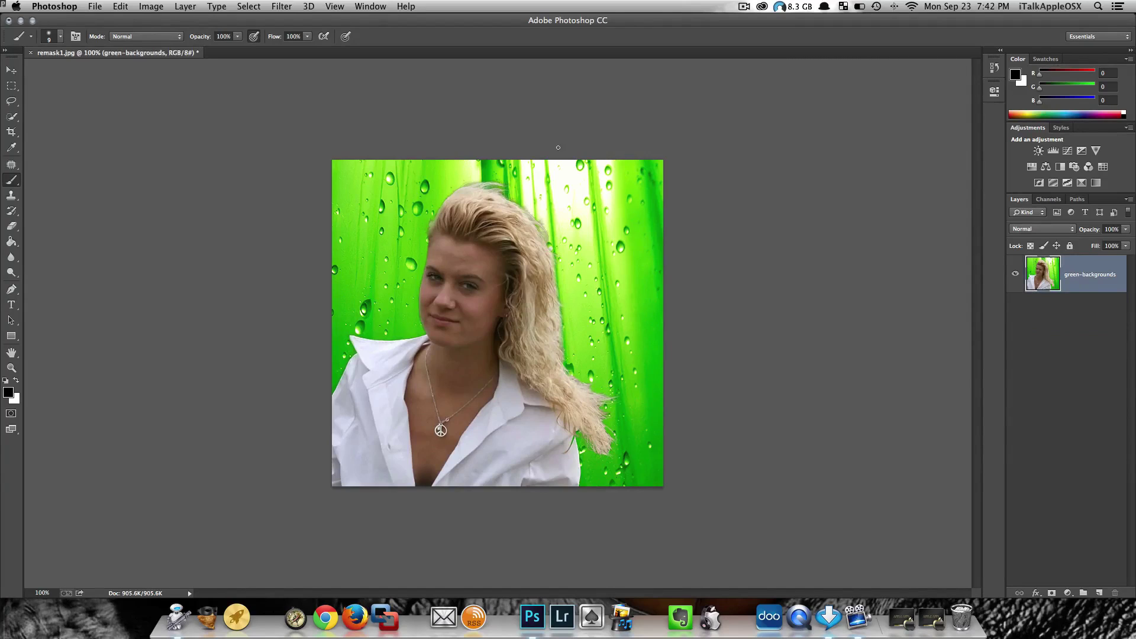
click(95, 7)
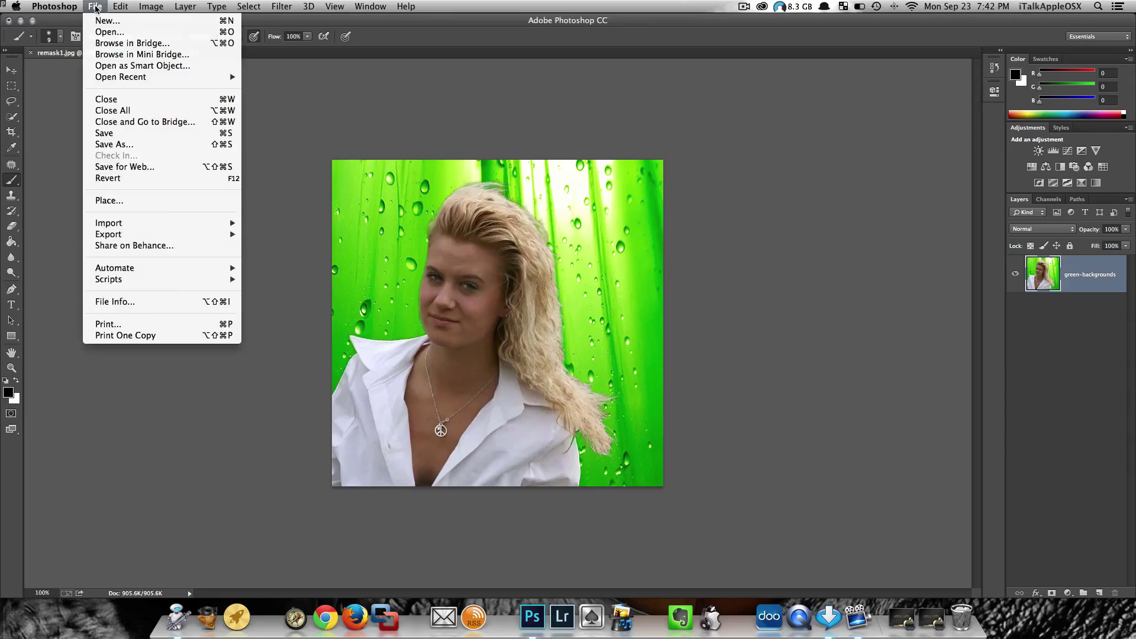
mouse_move(121, 7)
mouse_move(282, 7)
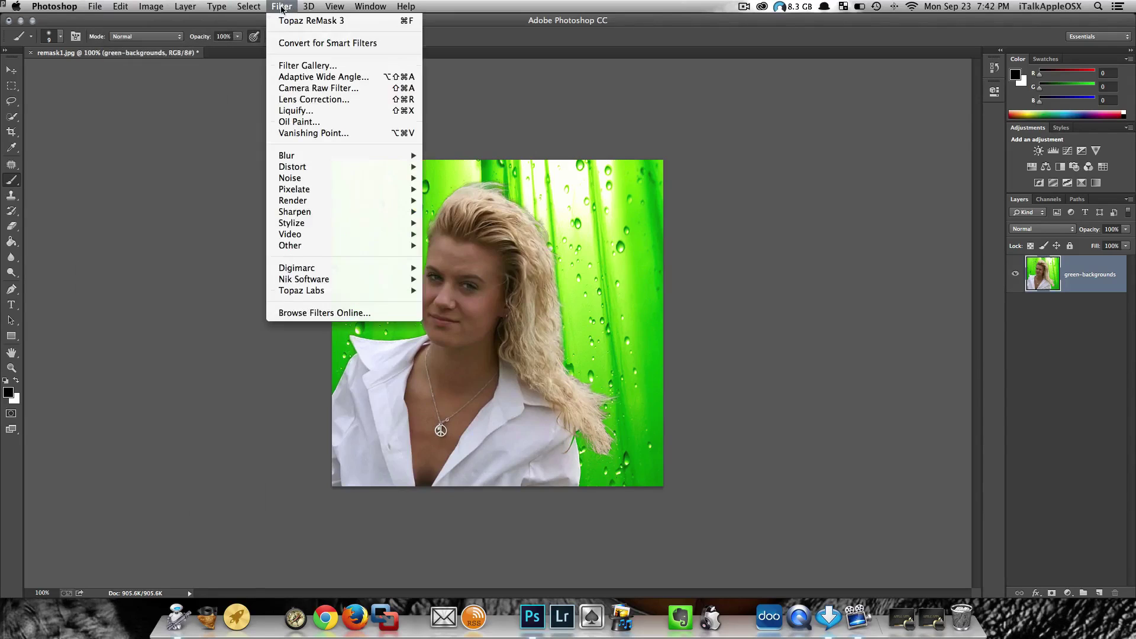
mouse_move(317, 293)
click(86, 20)
Step: Save the merged composite as a JPEG copy named remask1 copy.jpg on the Desktop, accepting the JPEG options
click(95, 6)
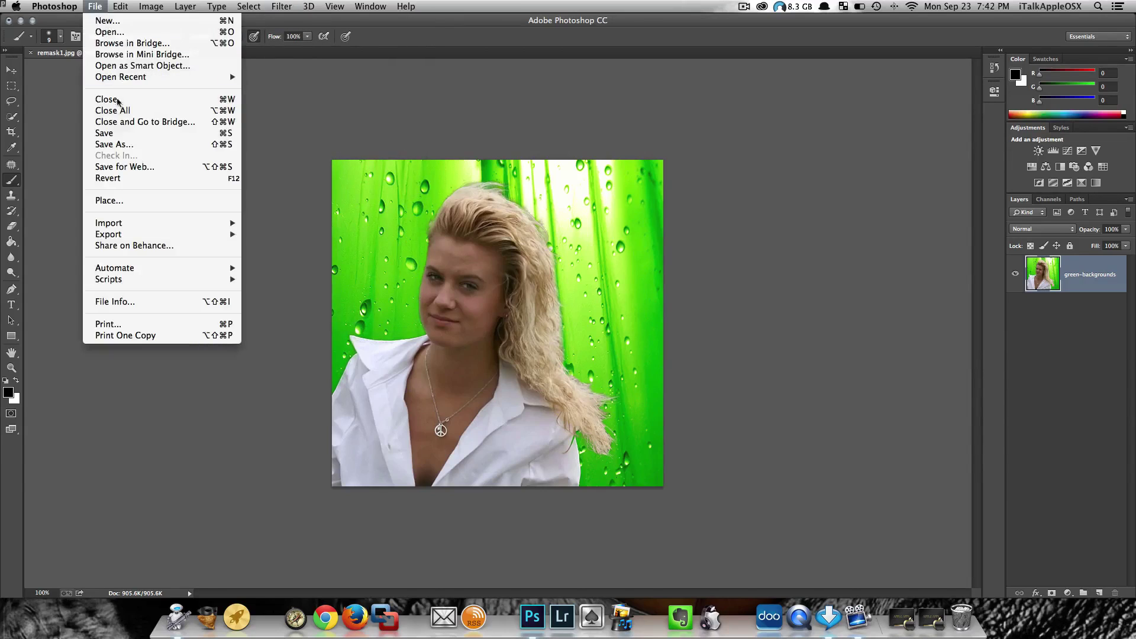
click(123, 138)
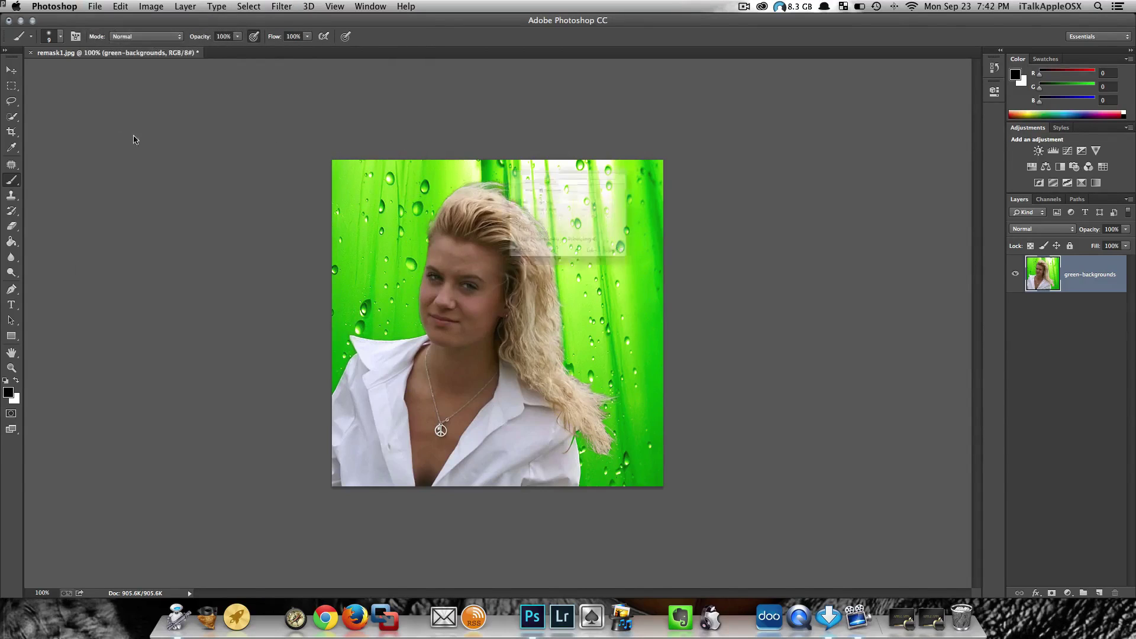
click(572, 190)
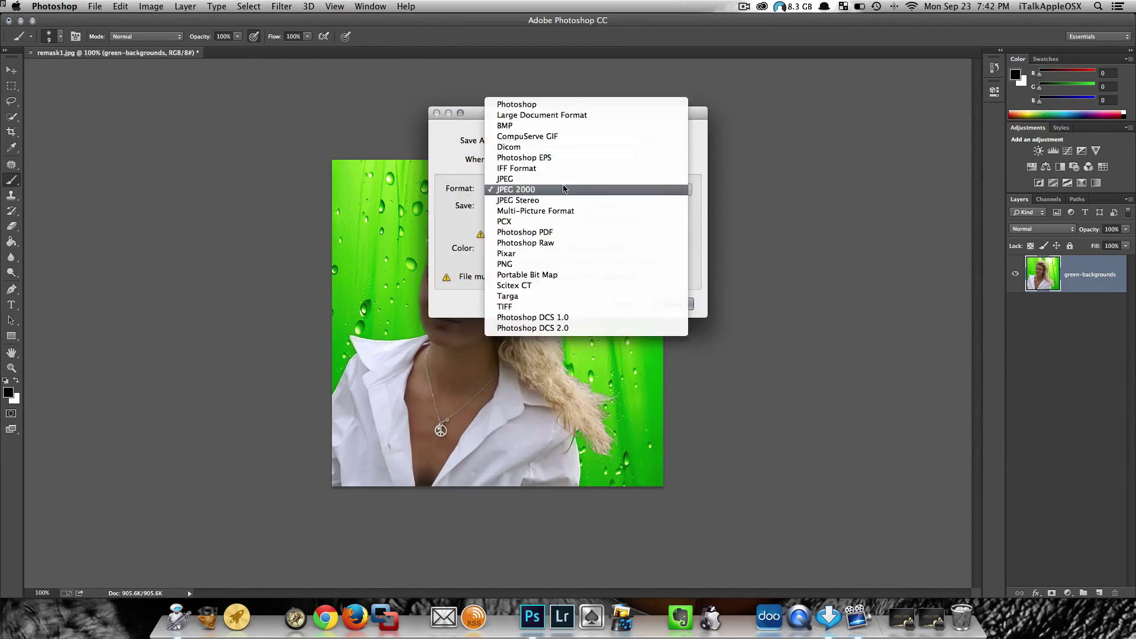
click(563, 179)
click(588, 165)
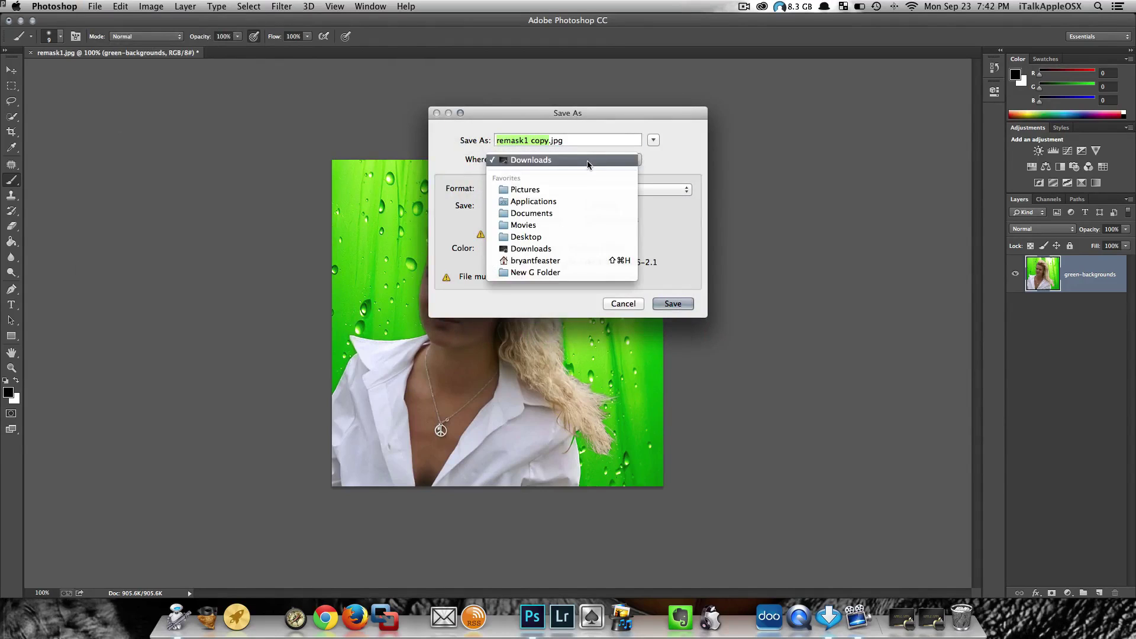
click(569, 237)
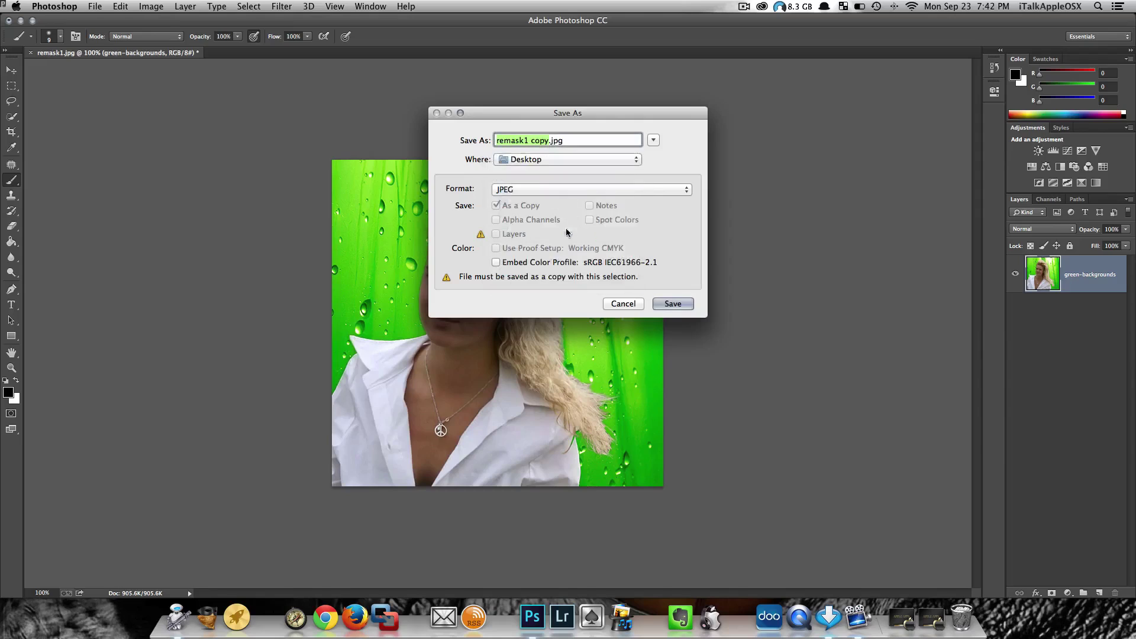
click(673, 304)
drag(581, 281, 591, 280)
click(631, 222)
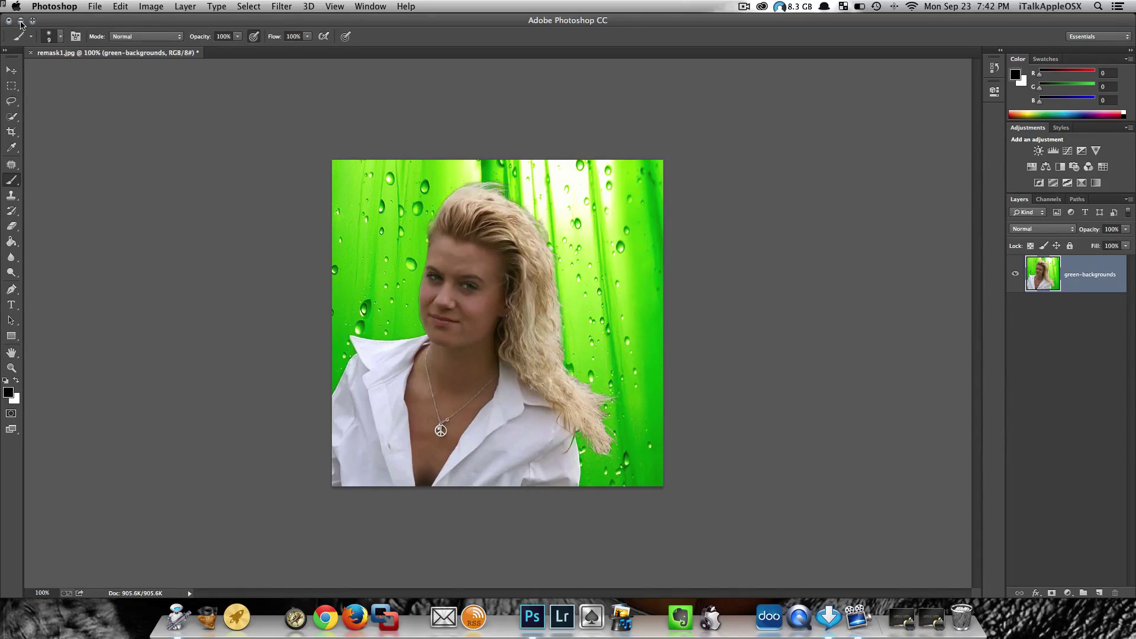
Step: Minimize the Photoshop window and quick-preview the saved remask1 copy.jpg on the desktop
click(20, 20)
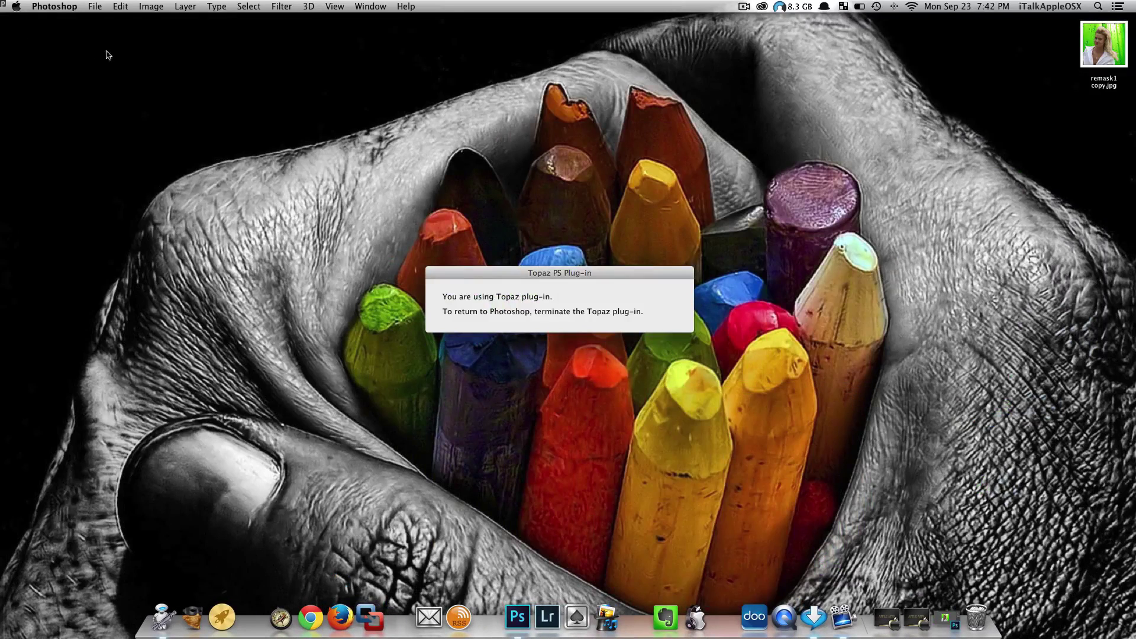
click(1123, 56)
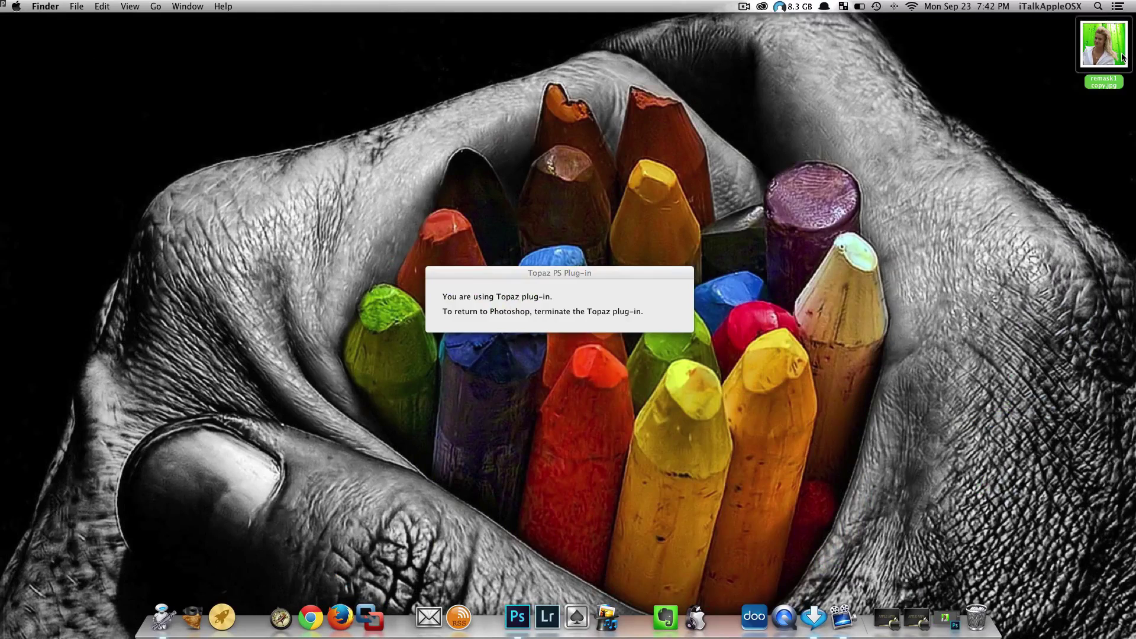
key(space)
key(space)
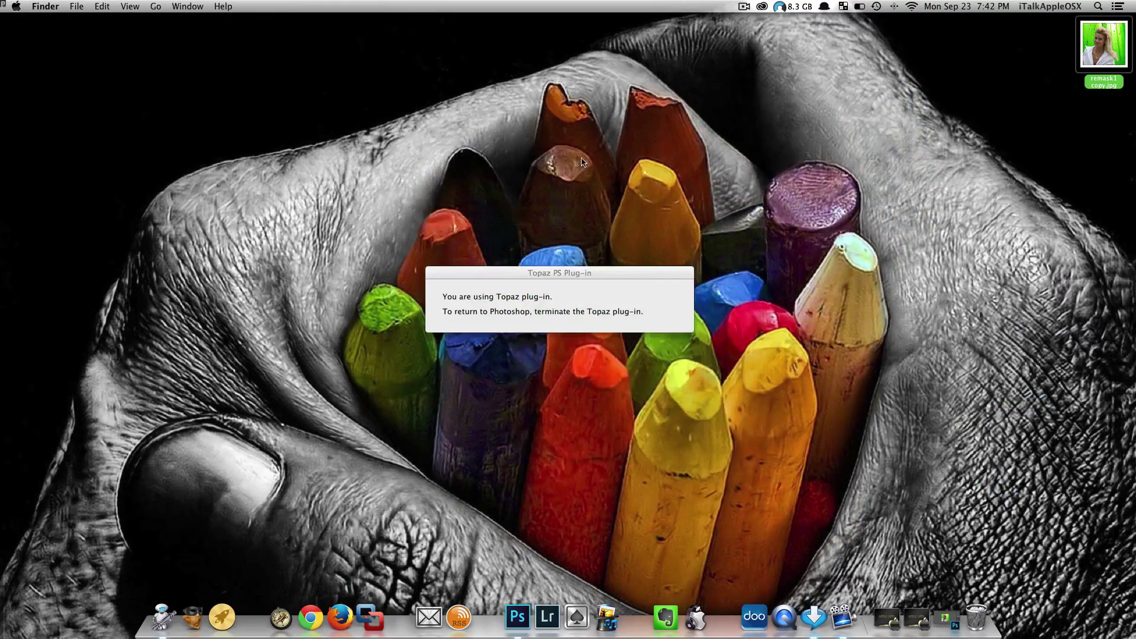
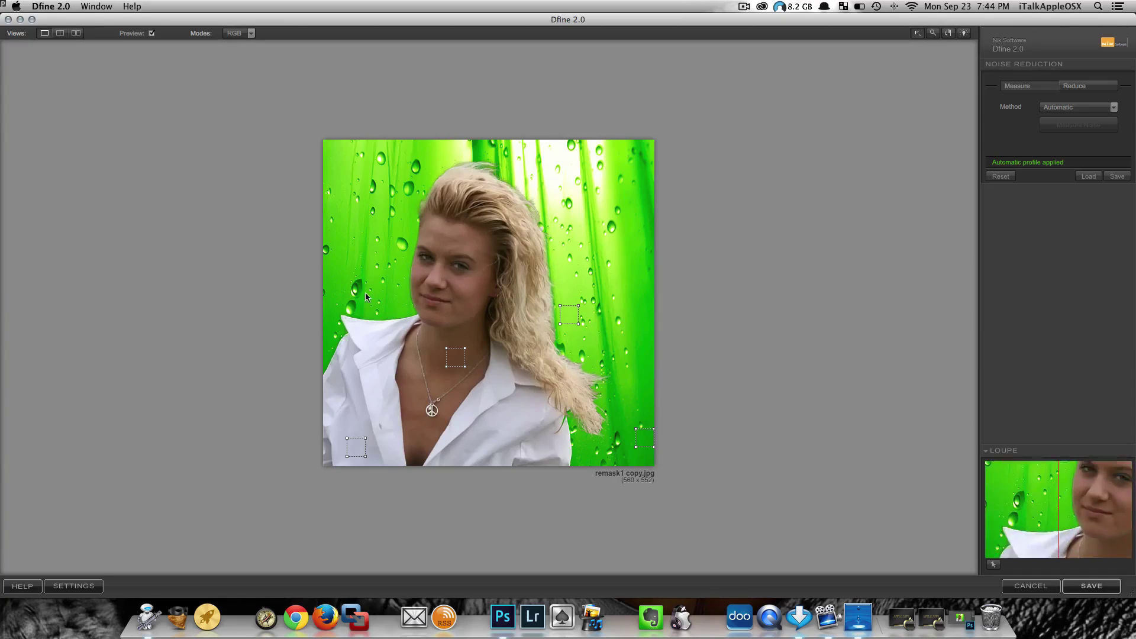
Step: Compare the image before and after automatic noise reduction in Dfine 2.0 with a split preview, and return to the single-image view
click(60, 33)
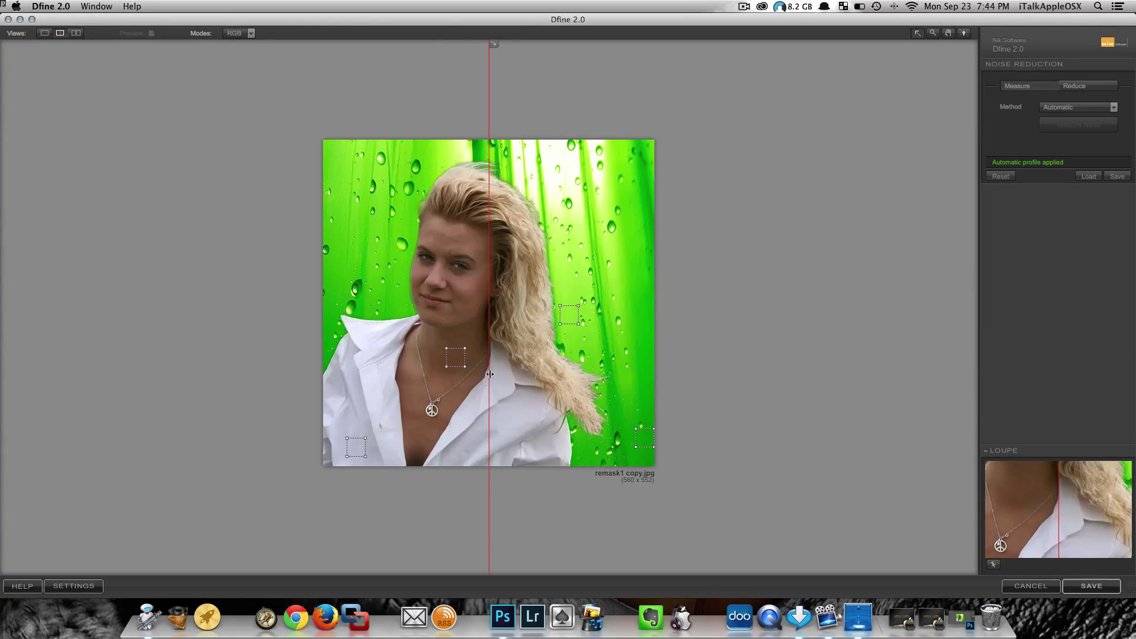
mouse_move(486, 375)
mouse_down()
mouse_move(282, 370)
mouse_move(657, 389)
mouse_move(381, 381)
mouse_move(502, 383)
mouse_up()
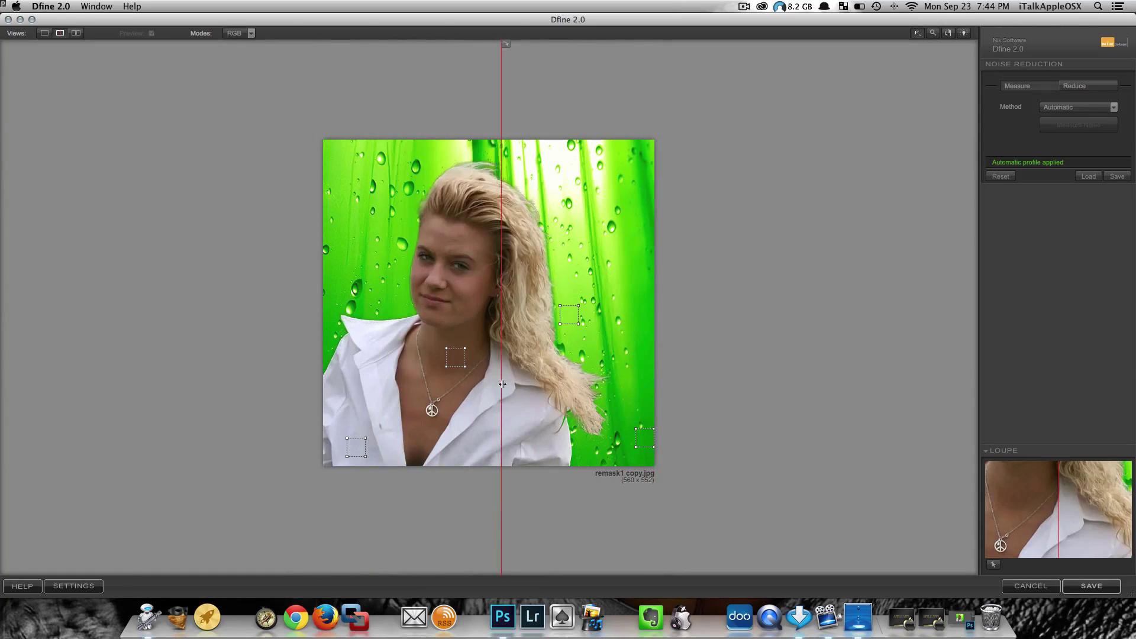
click(44, 34)
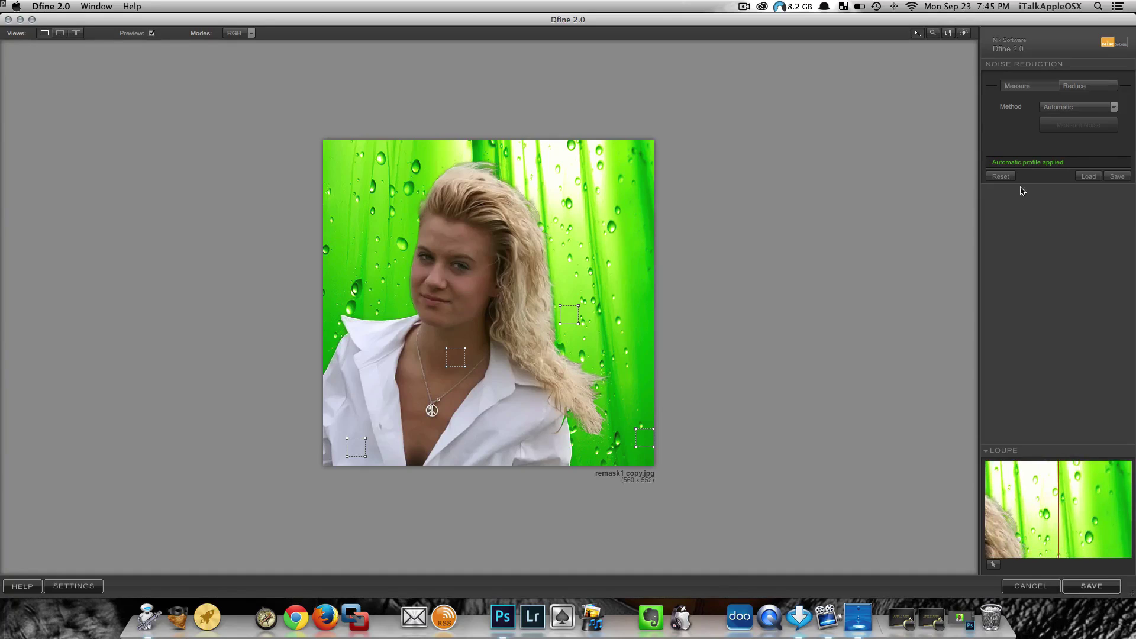
Step: Go to the noise reduction settings and change the reduction method to Color Ranges
click(1083, 87)
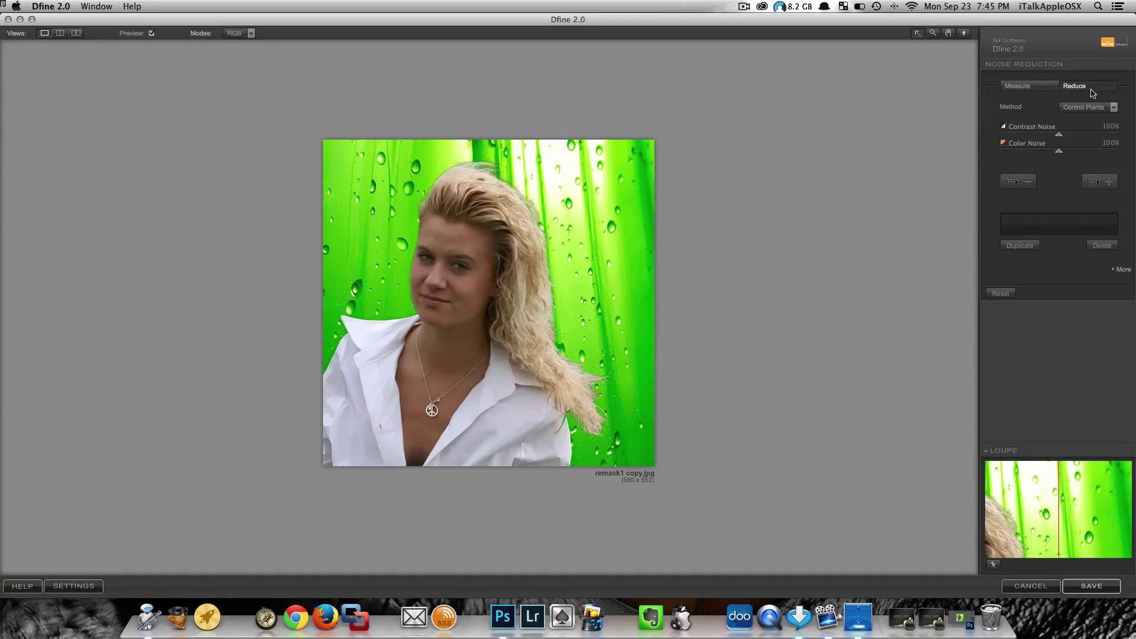
click(1110, 107)
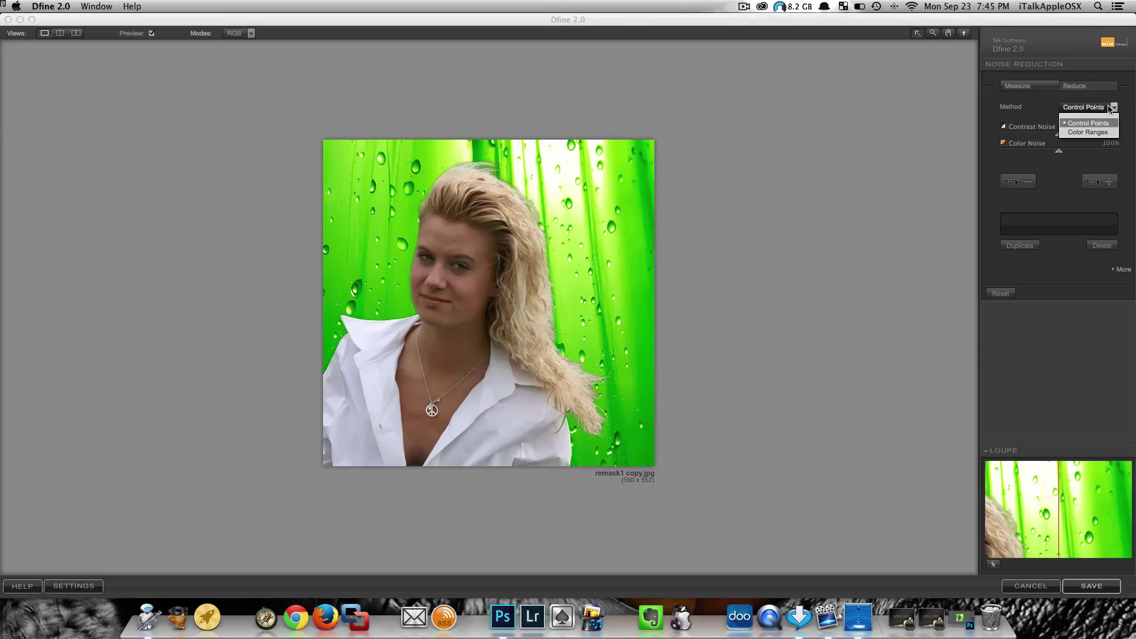
click(1108, 133)
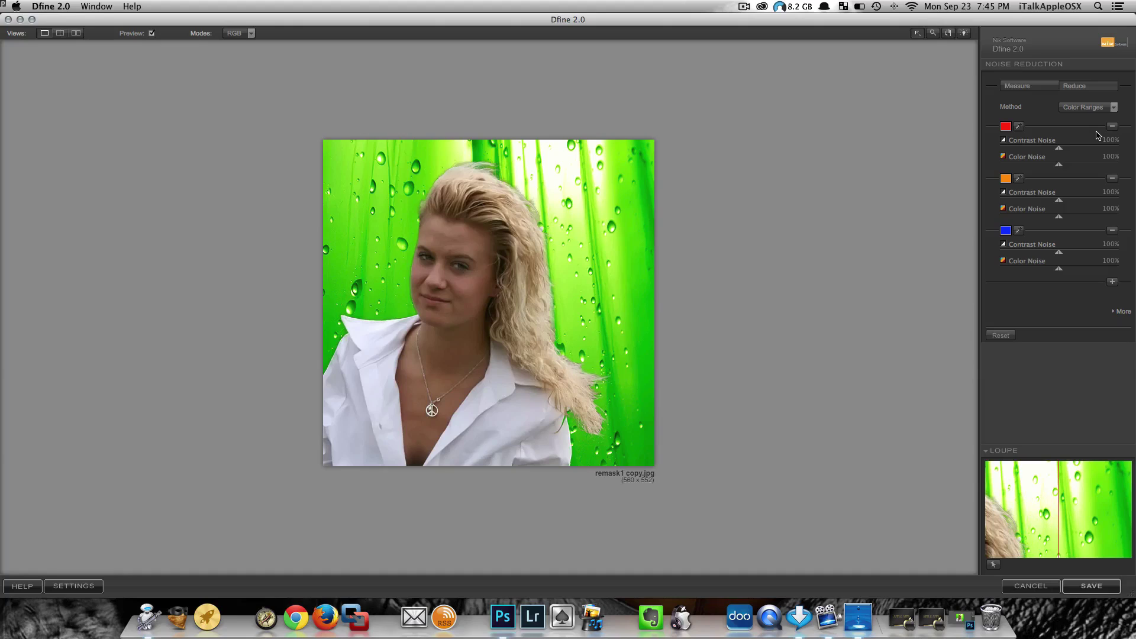
Step: Sample the forehead skin for the first color range, the blonde hair for the second and the green background for the third
click(1019, 127)
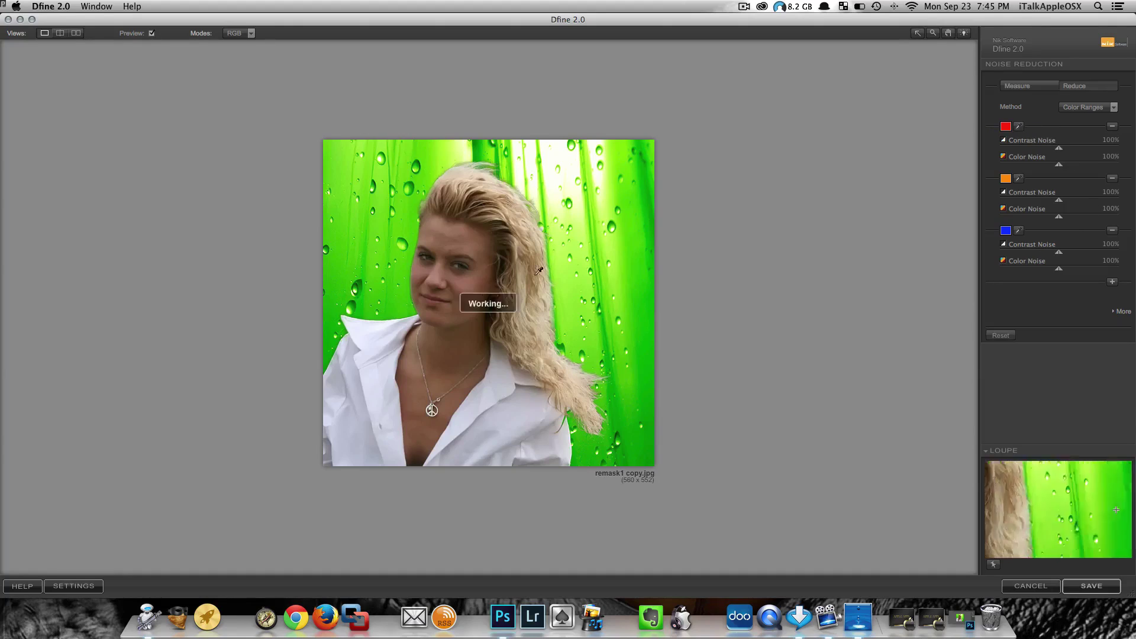
click(448, 241)
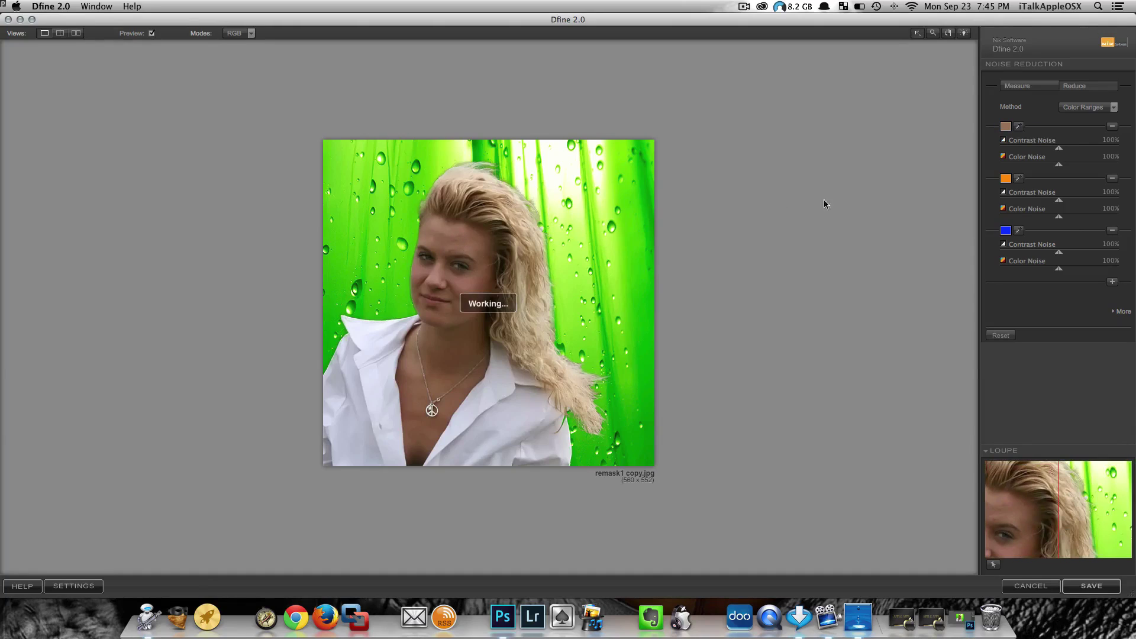
click(1019, 180)
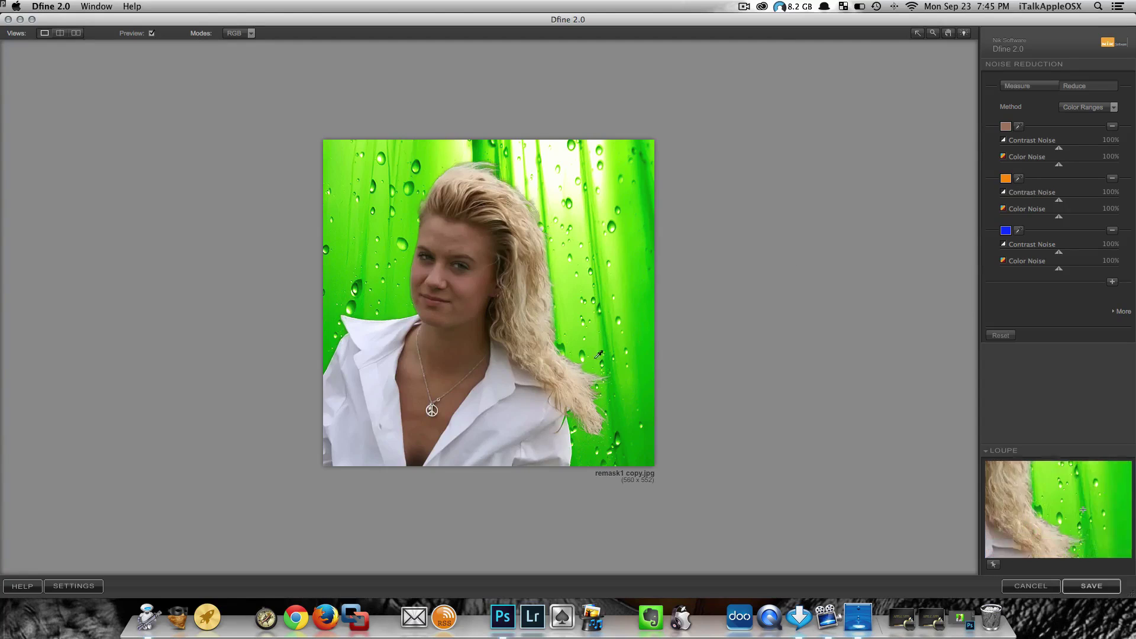
click(510, 428)
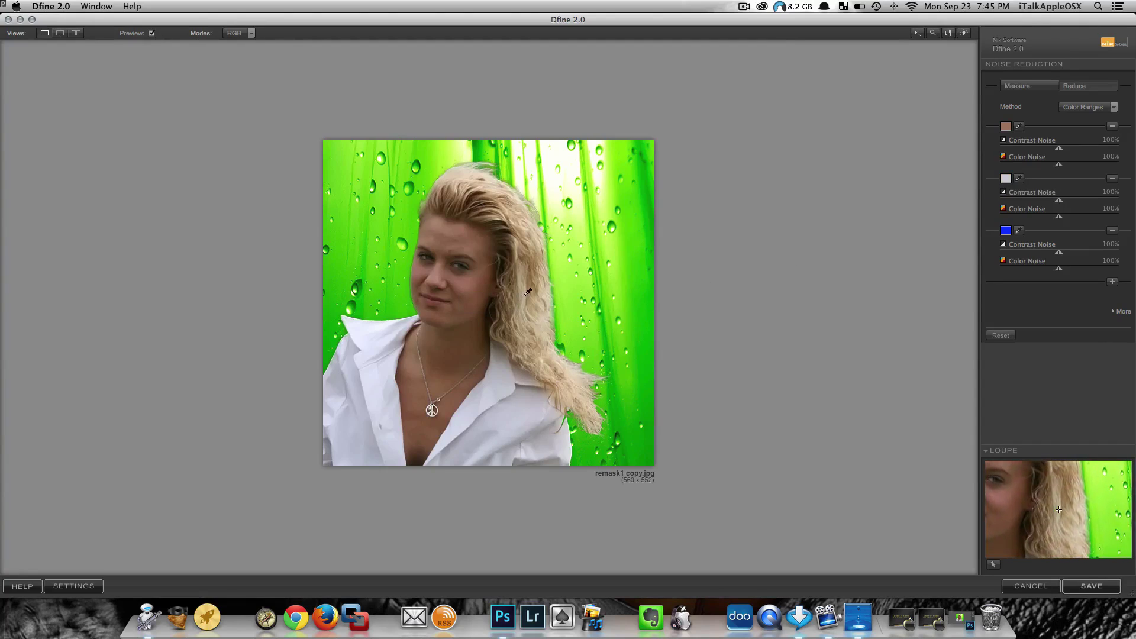
click(536, 273)
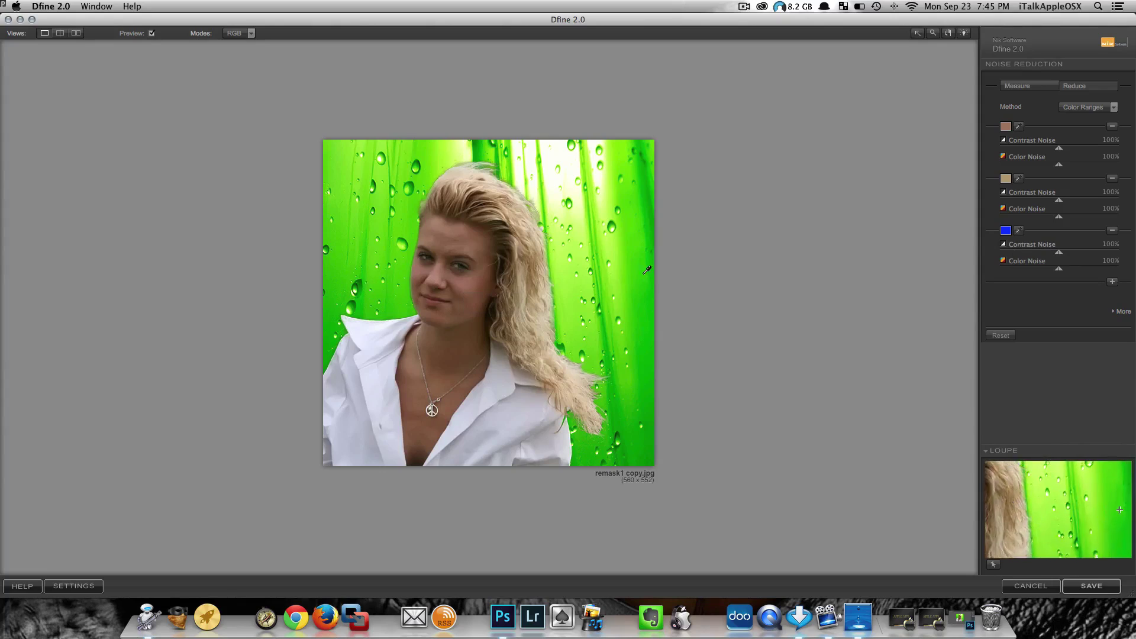
click(583, 195)
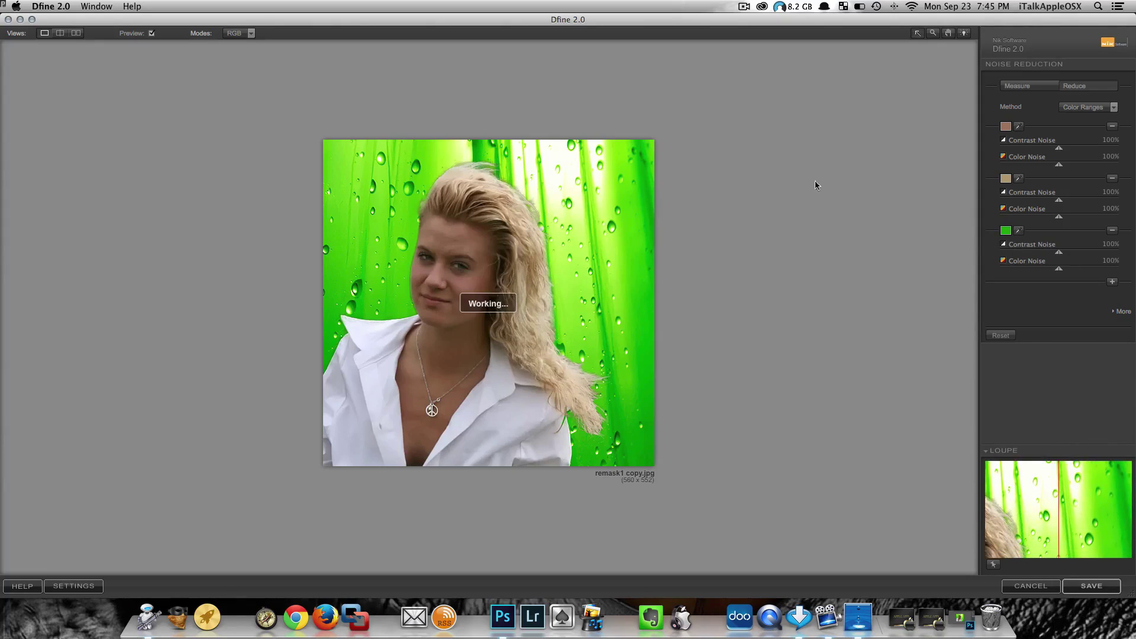
Step: Set contrast and color noise reduction to 135% and 127% for skin, 137% and 117% for hair, and 122% and 130% for green
drag(1060, 149, 1080, 149)
mouse_move(1058, 165)
mouse_down()
mouse_move(1075, 167)
mouse_move(1039, 168)
mouse_move(1075, 158)
mouse_up()
mouse_move(1060, 200)
mouse_down()
mouse_move(1076, 203)
mouse_move(1072, 221)
mouse_move(1081, 201)
mouse_up()
drag(1059, 252, 1076, 269)
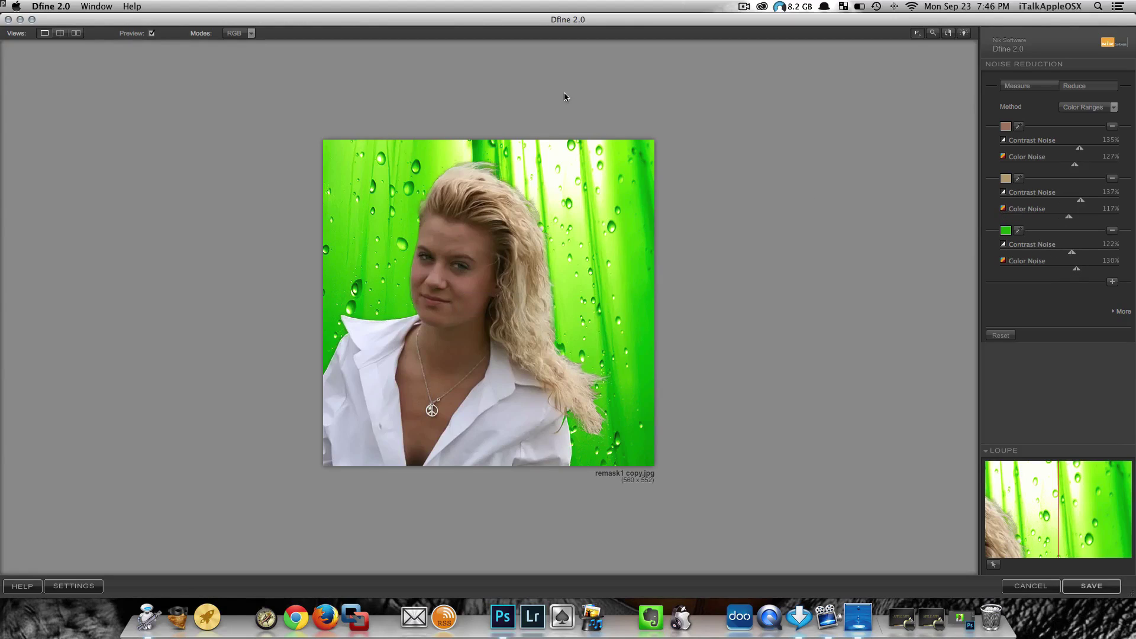
Step: Inspect the image in the Contrast Noise Mask mode and return the display to RGB
click(248, 34)
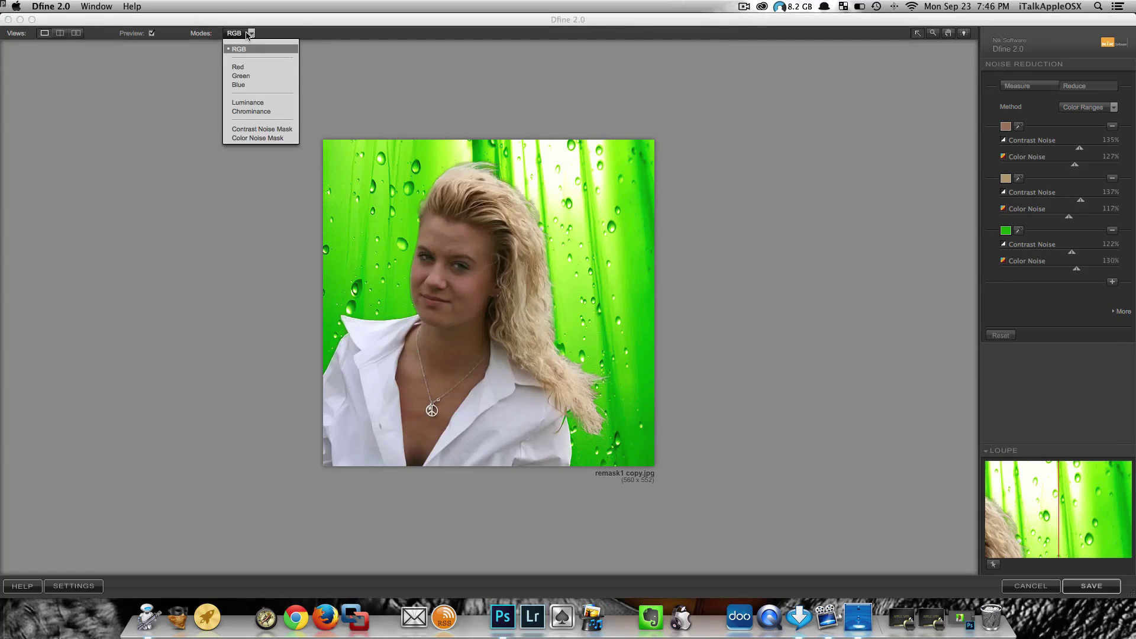
click(267, 130)
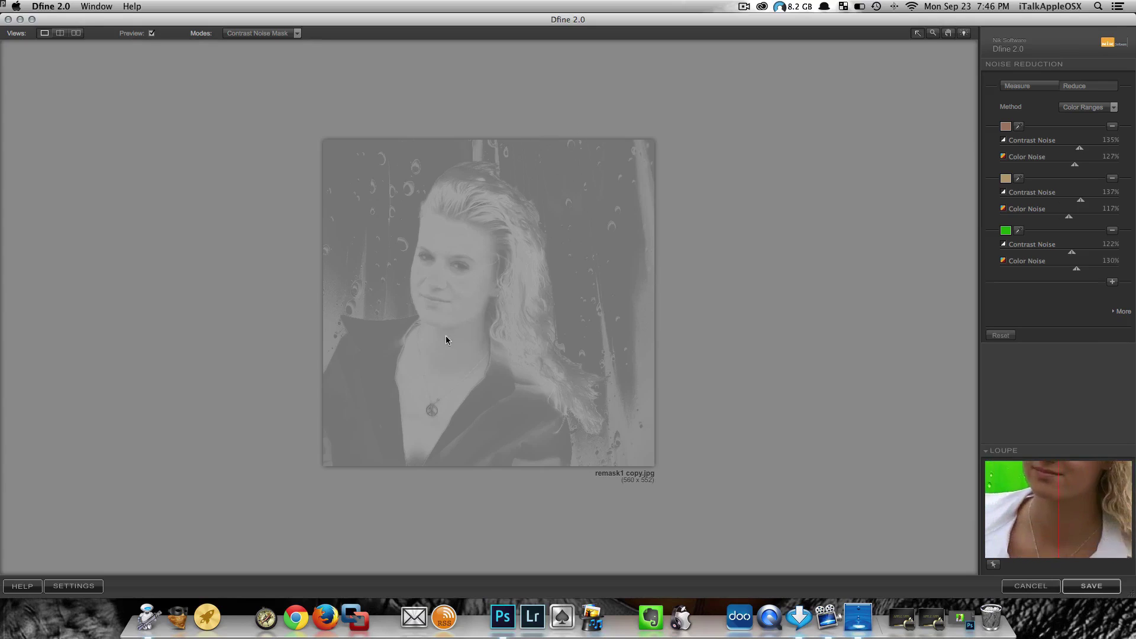
click(278, 33)
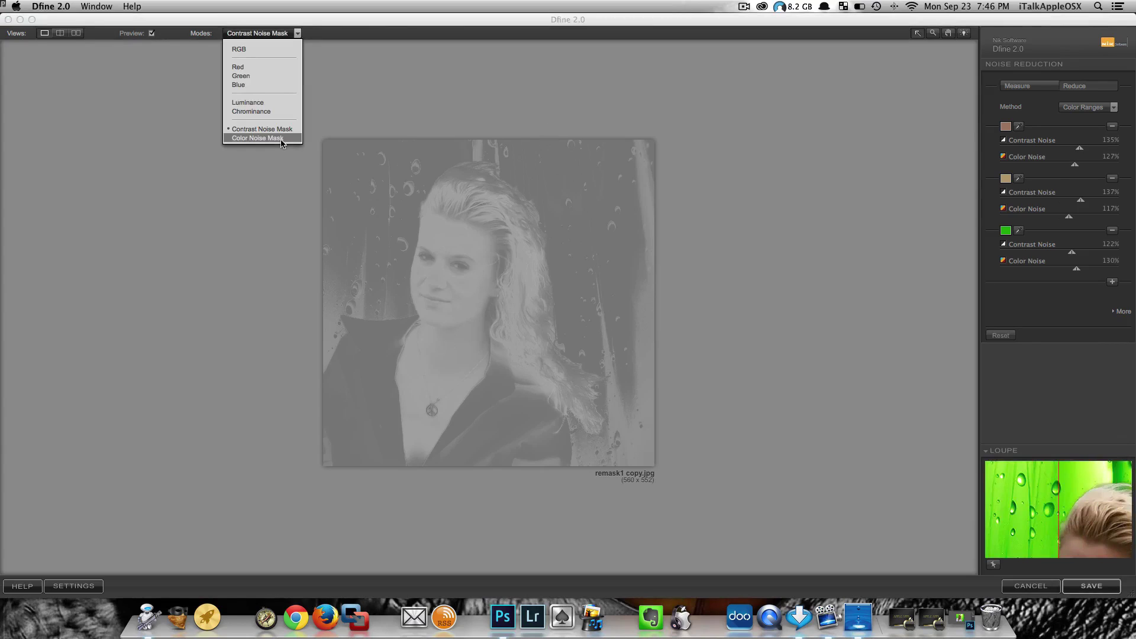
click(268, 49)
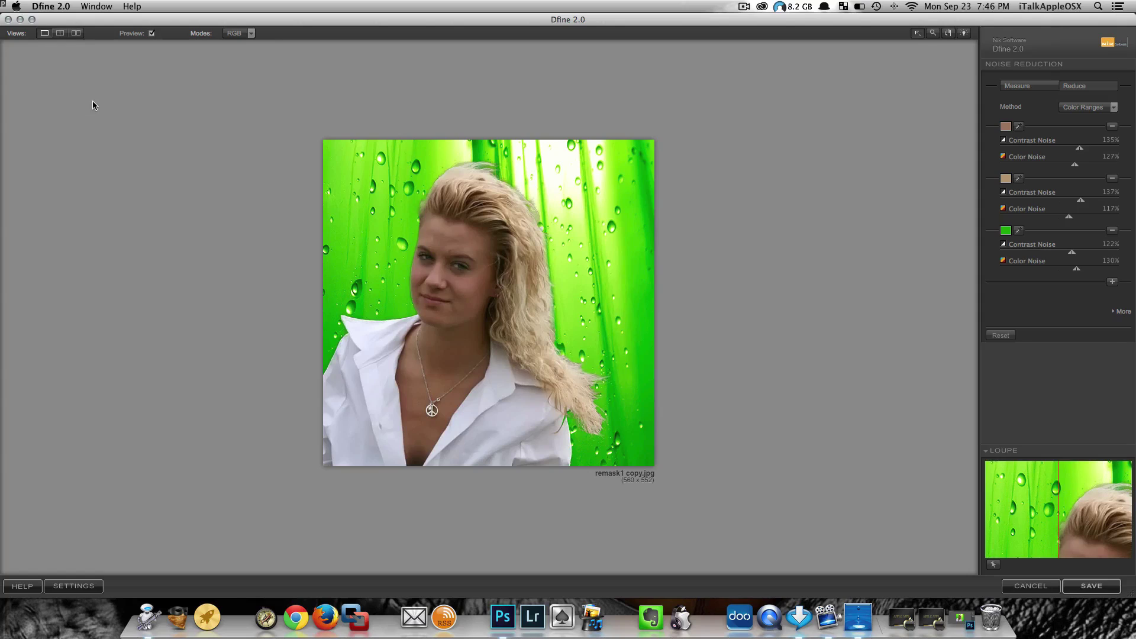
Step: Check the color-range noise reduction across the background and face with the split preview divider, and restore the single-image view
click(59, 33)
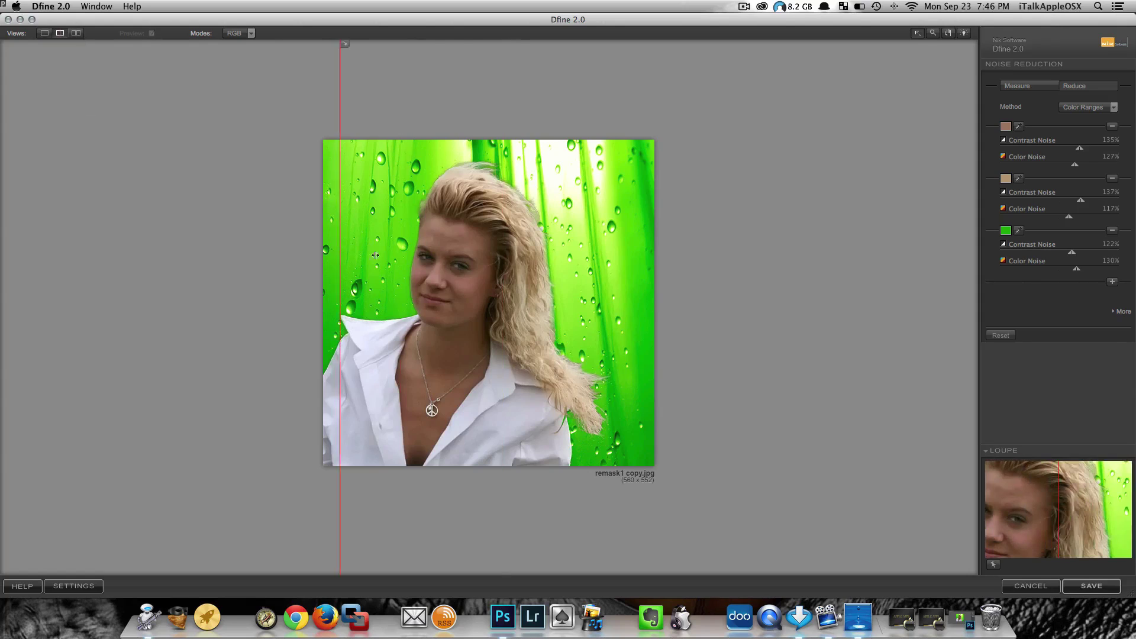
drag(375, 255, 465, 260)
click(45, 33)
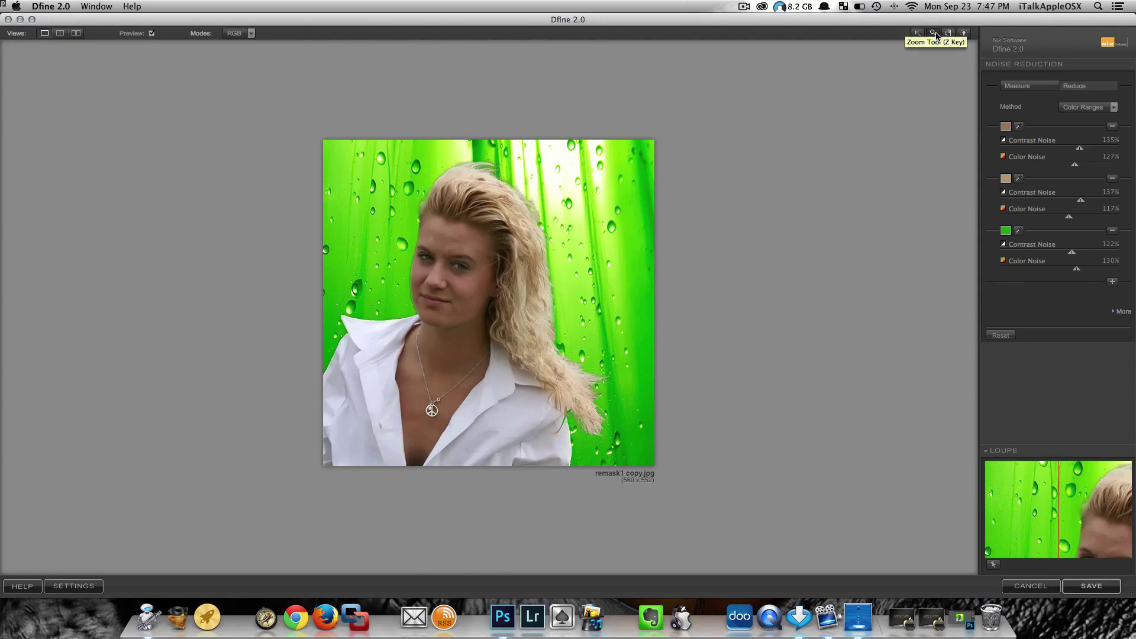
Step: Enlarge the woman's face to 300% and compare the noise reduction on her face and hair in the split preview
click(459, 238)
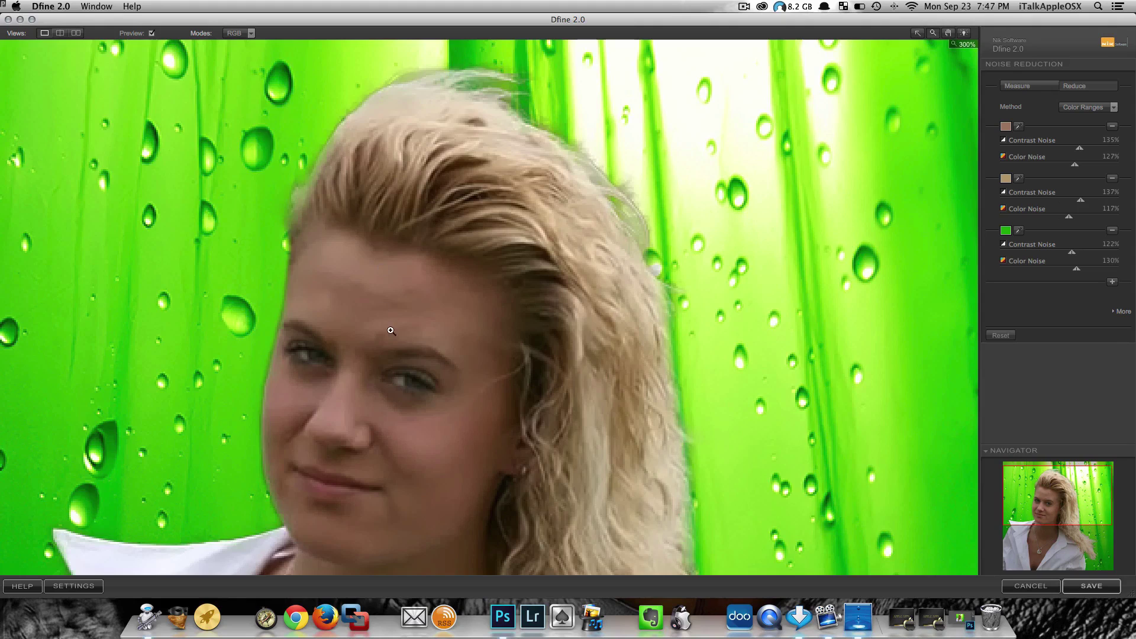
drag(392, 337, 519, 228)
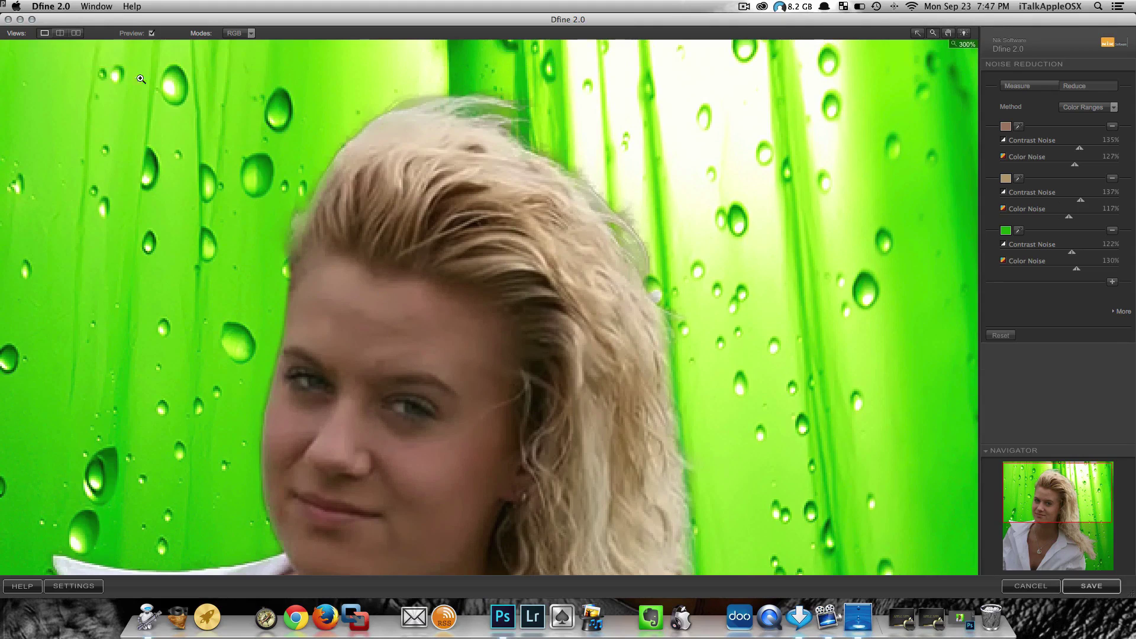
click(58, 33)
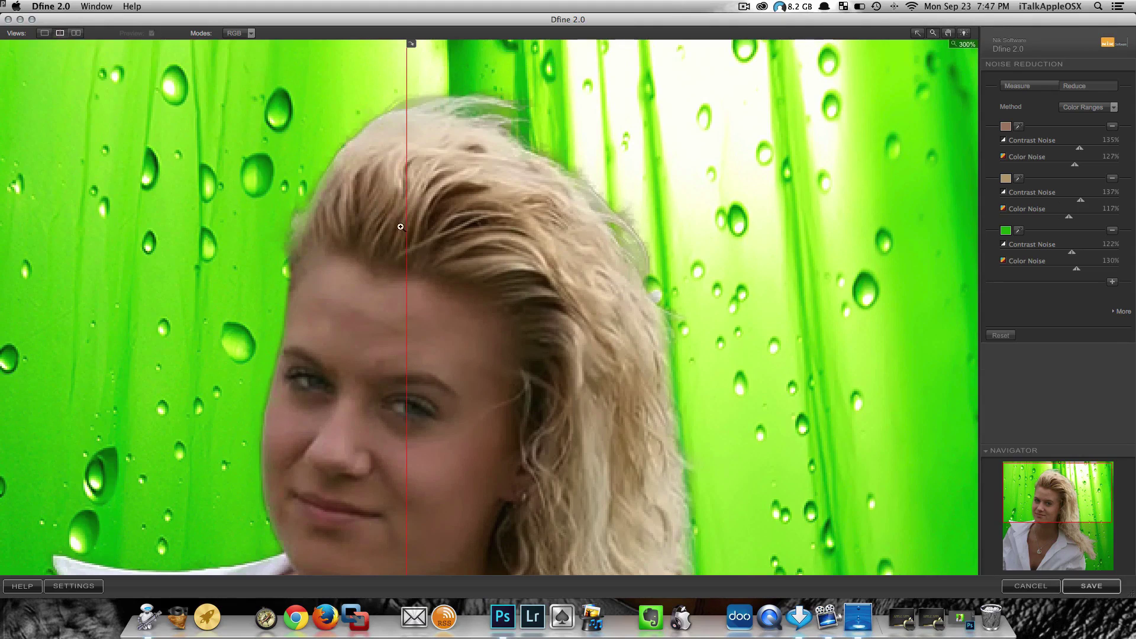
drag(409, 214, 409, 224)
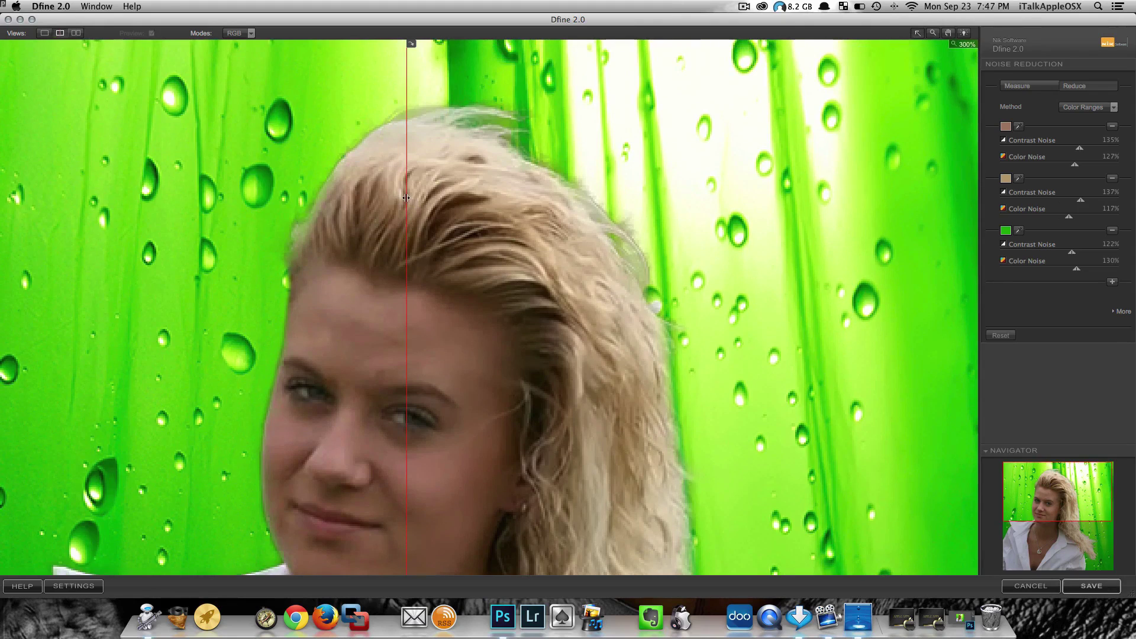
Step: Compare the noise reduction across the woman's hair and the green background in the split preview, and restore the single-image view
drag(406, 197, 862, 251)
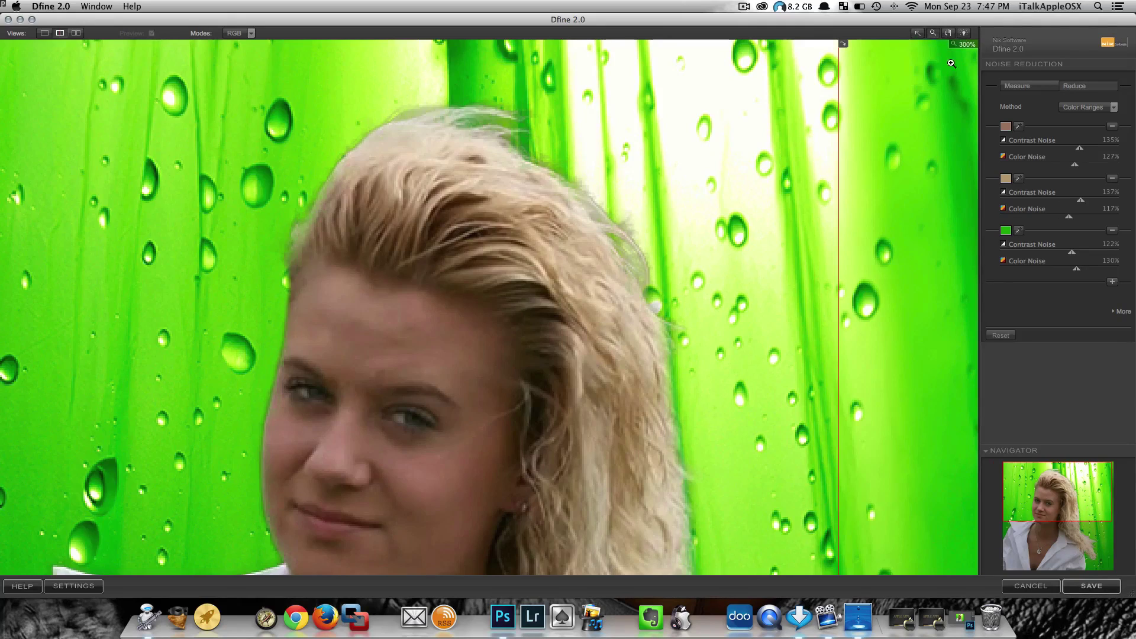
scroll(967, 45, right, 2)
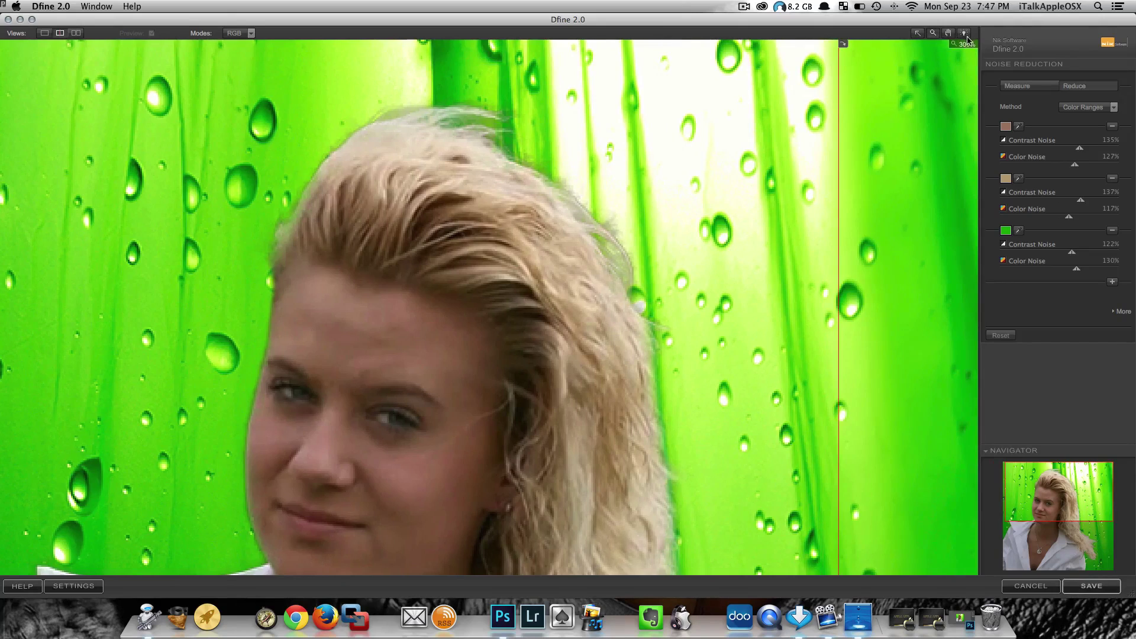
click(948, 33)
click(44, 33)
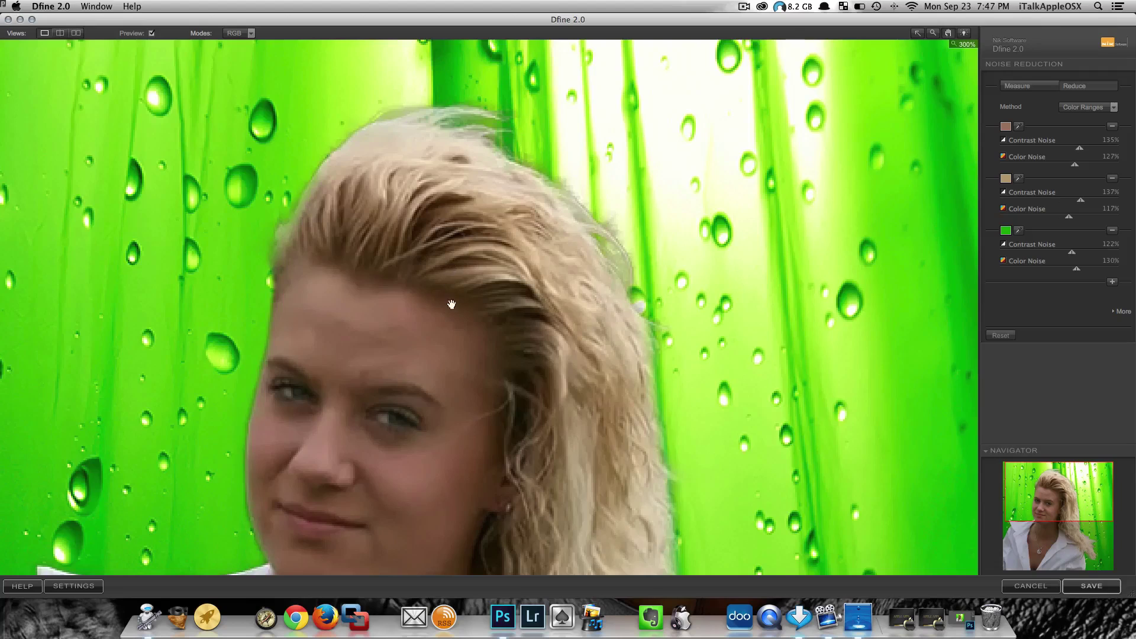
Step: Inspect the woman's shirt and necklace at 300% and save the image with the color-range noise reduction applied
click(1064, 518)
drag(1063, 517, 1042, 553)
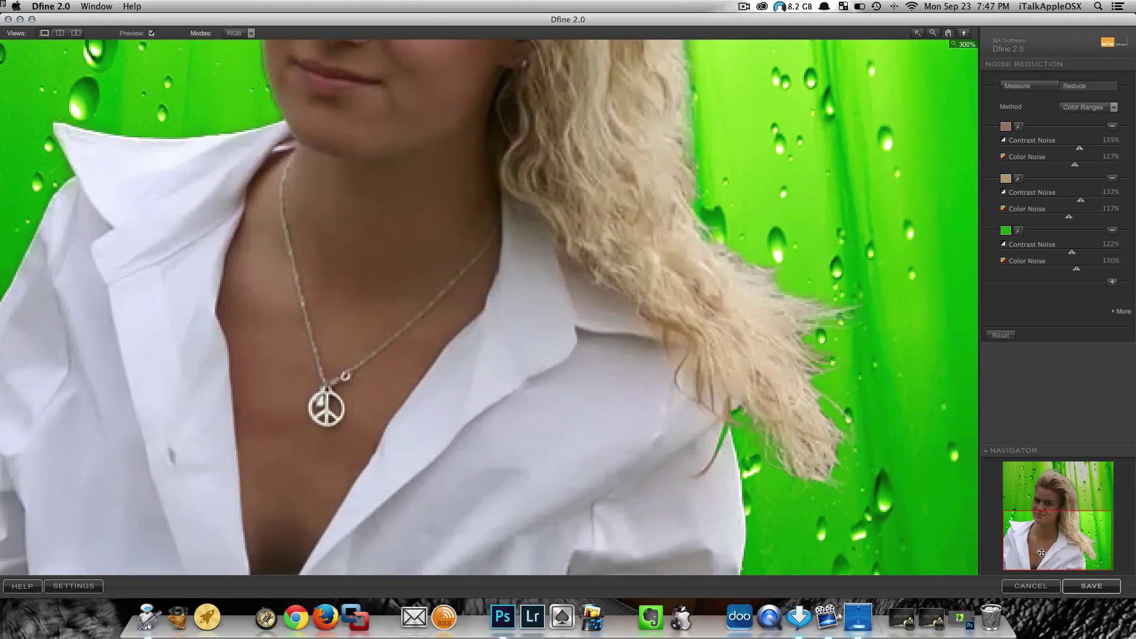
click(1105, 588)
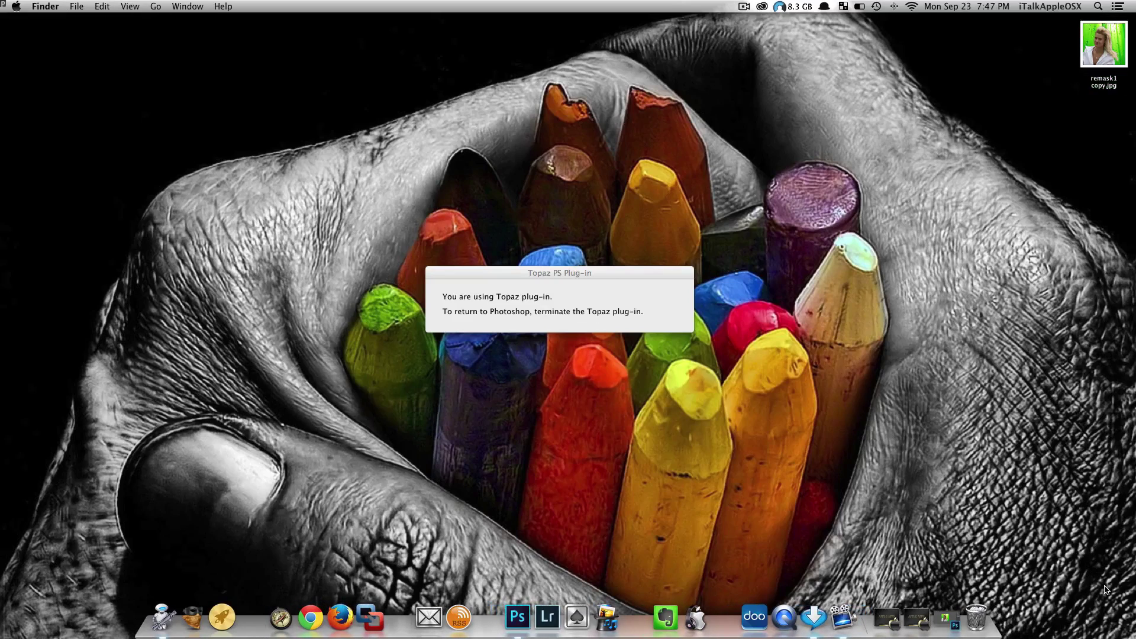
Step: Switch back to Photoshop and quit it without saving the changes to remask1.jpg
click(1104, 51)
click(947, 618)
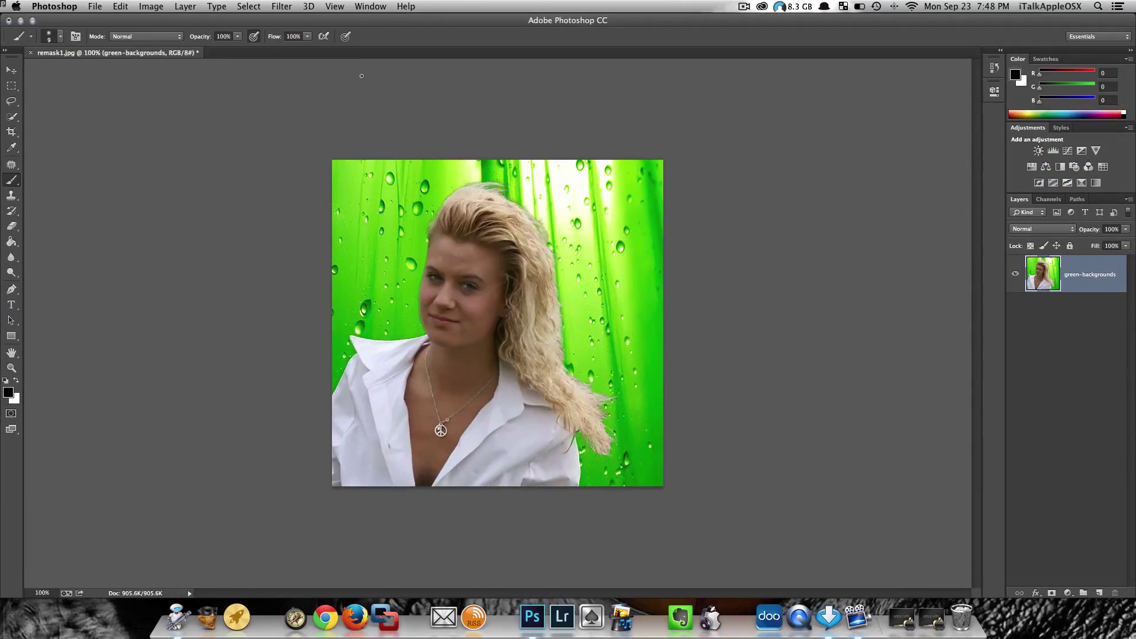
key(super+q)
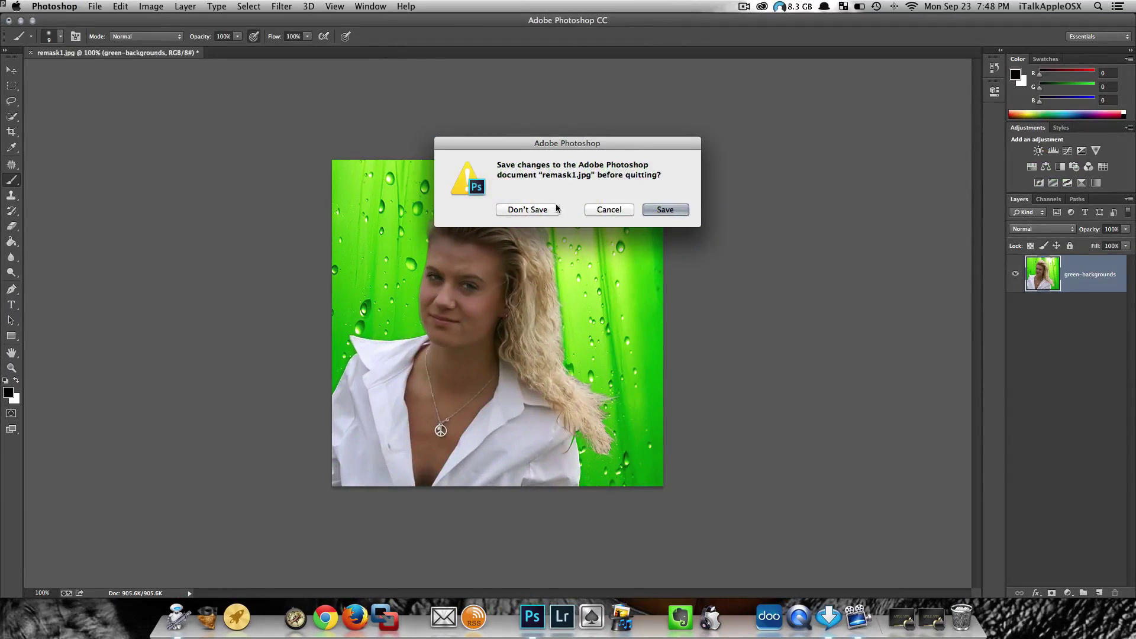
click(550, 210)
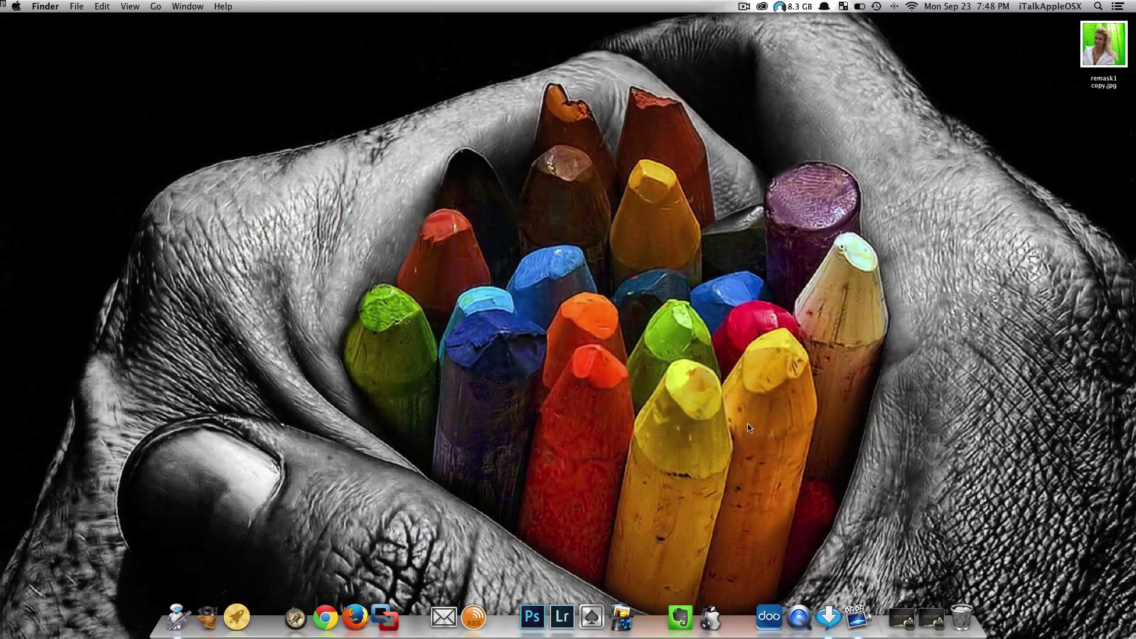
Step: Preview remask1 copy.jpg from the desktop in Quick Look and close the preview
click(1105, 51)
key(space)
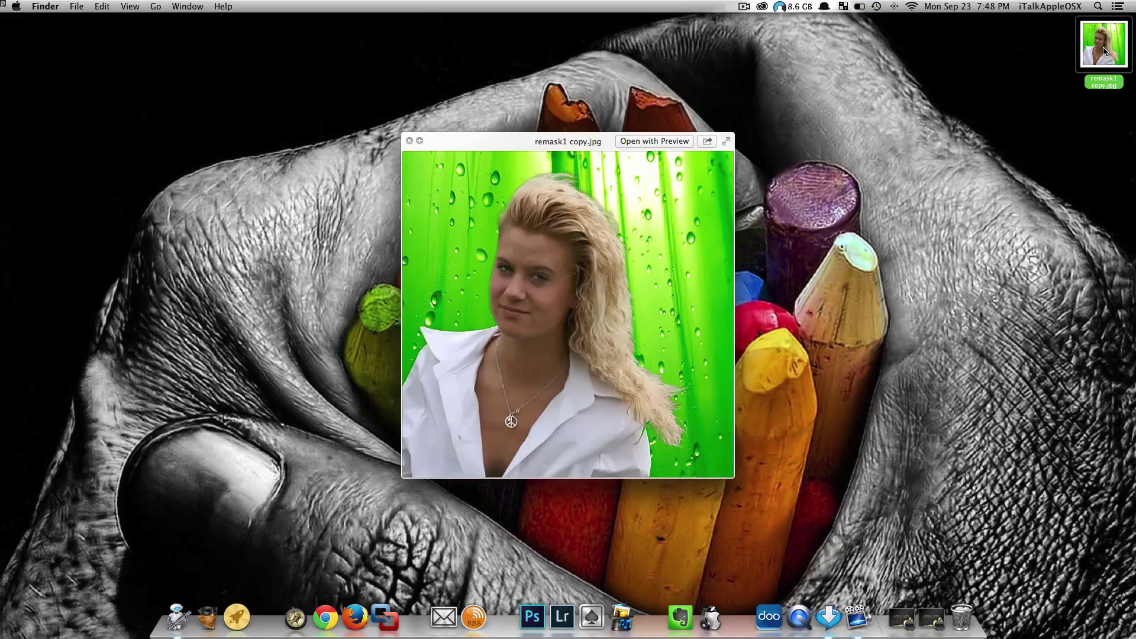
click(370, 136)
click(399, 217)
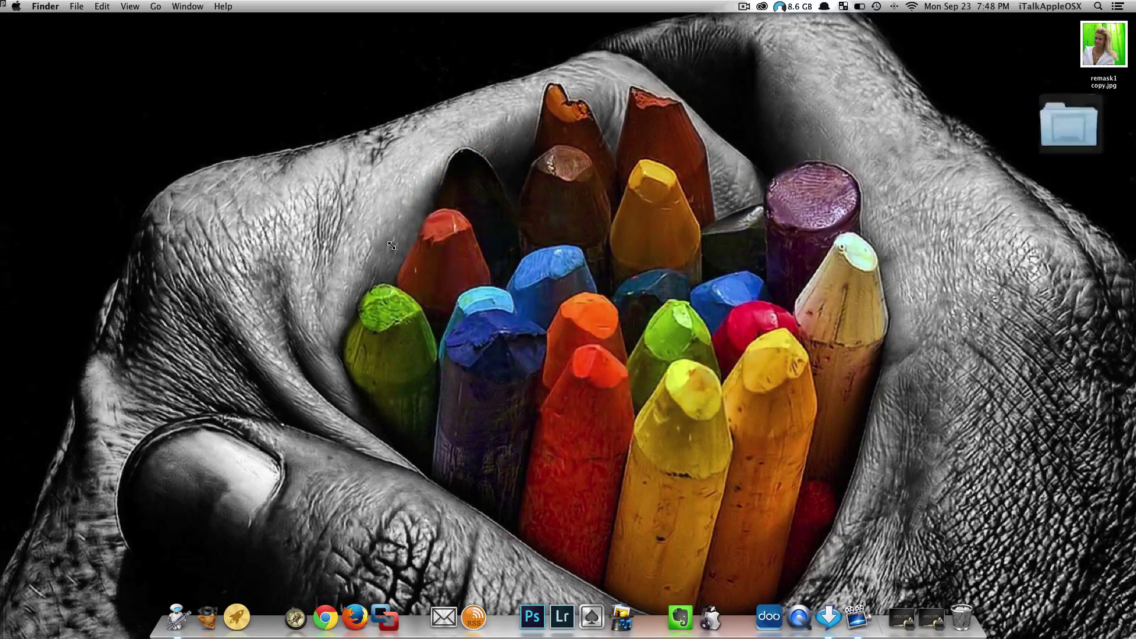
click(244, 618)
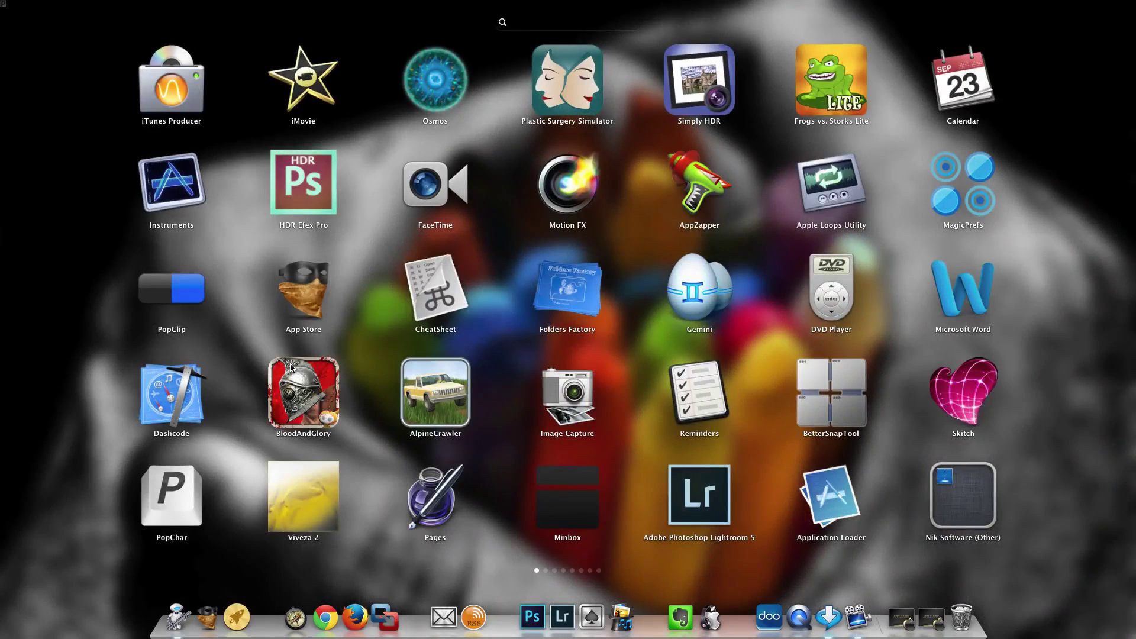
scroll(323, 279, right, 3)
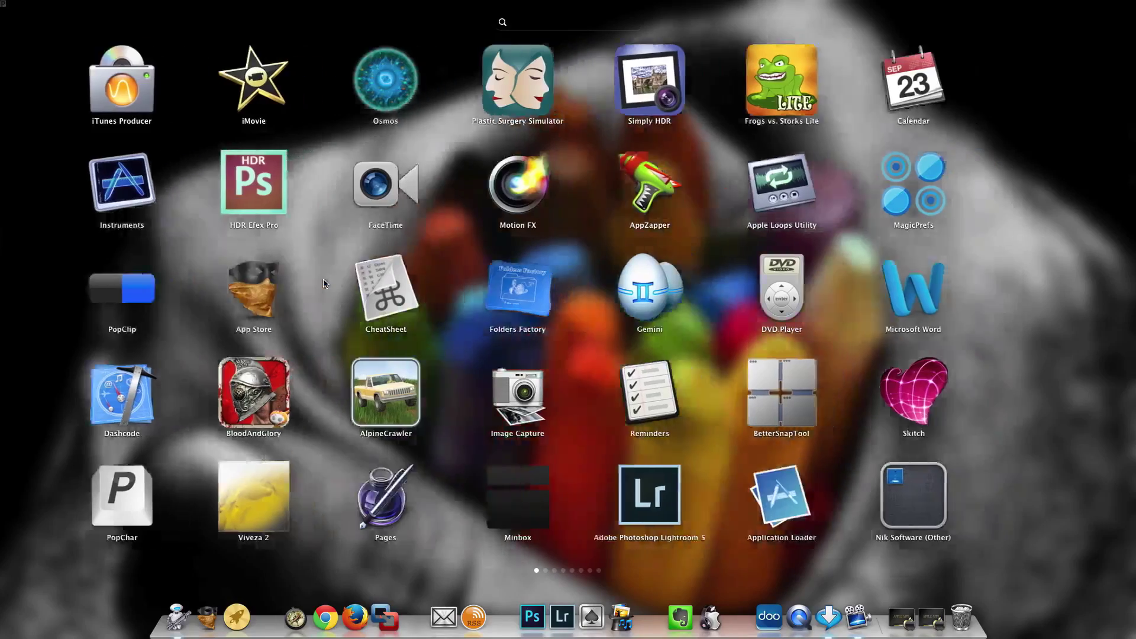
scroll(374, 306, right, 3)
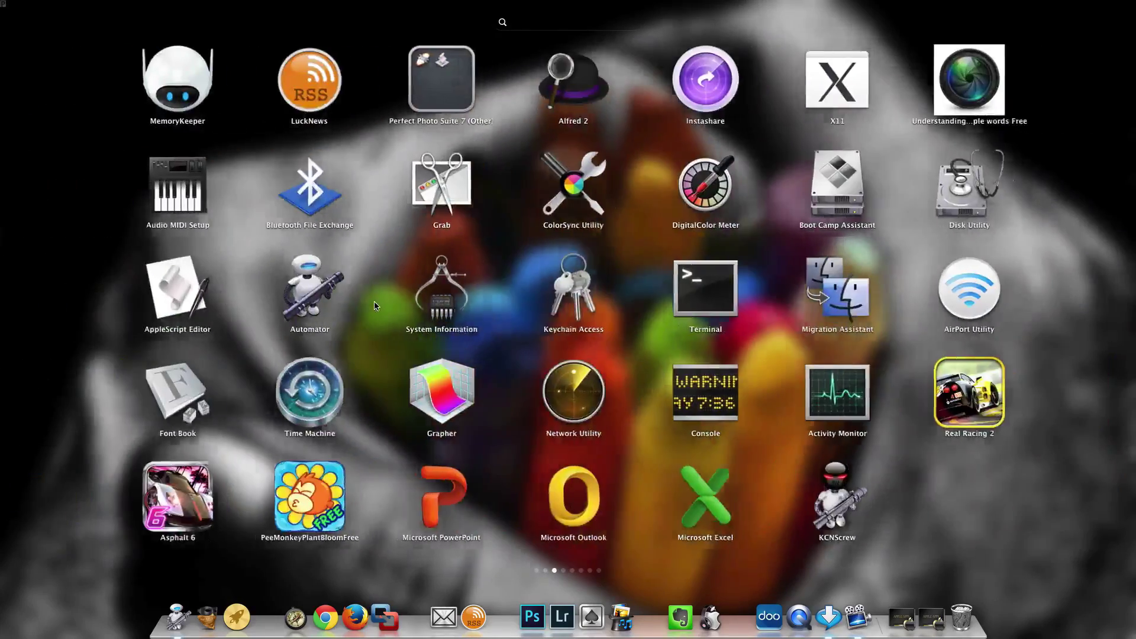
scroll(375, 306, right, 3)
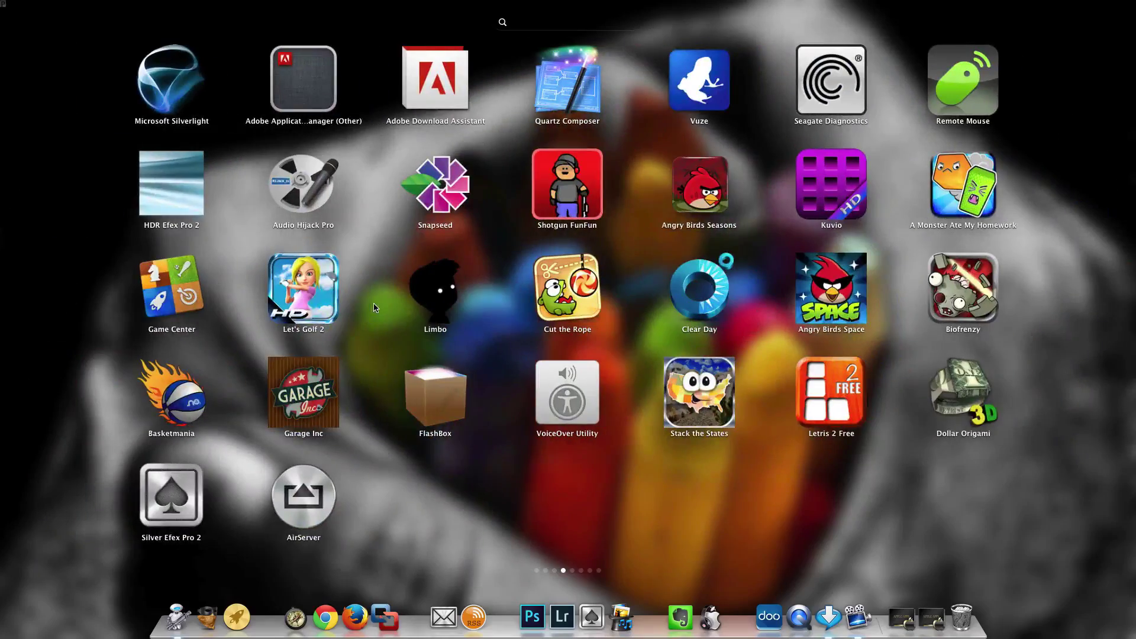
scroll(375, 308, right, 3)
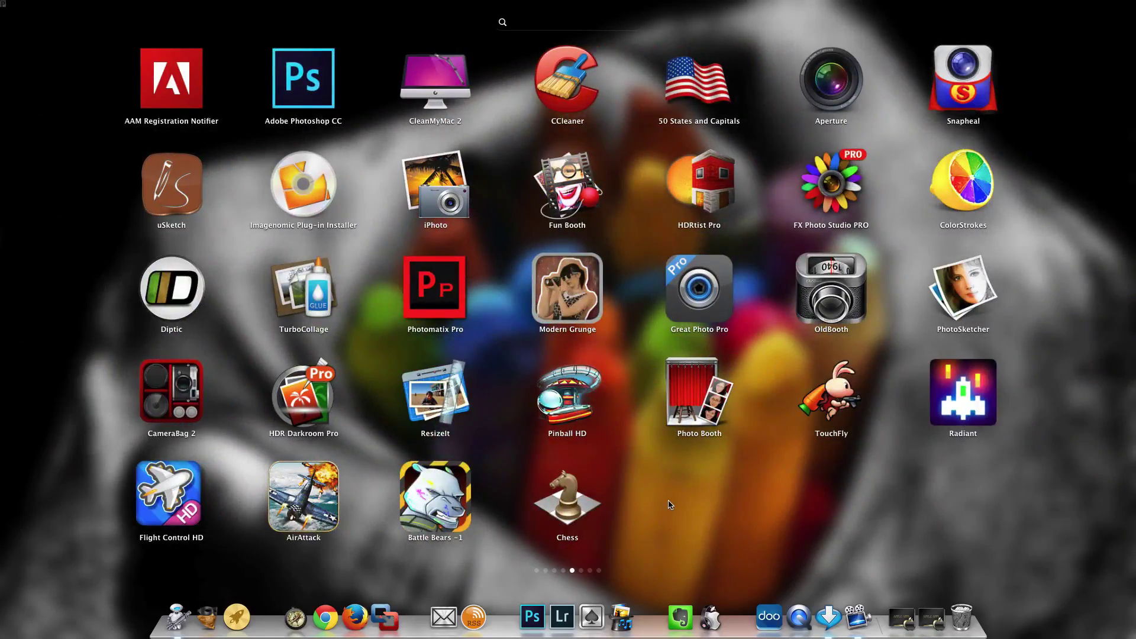
click(671, 505)
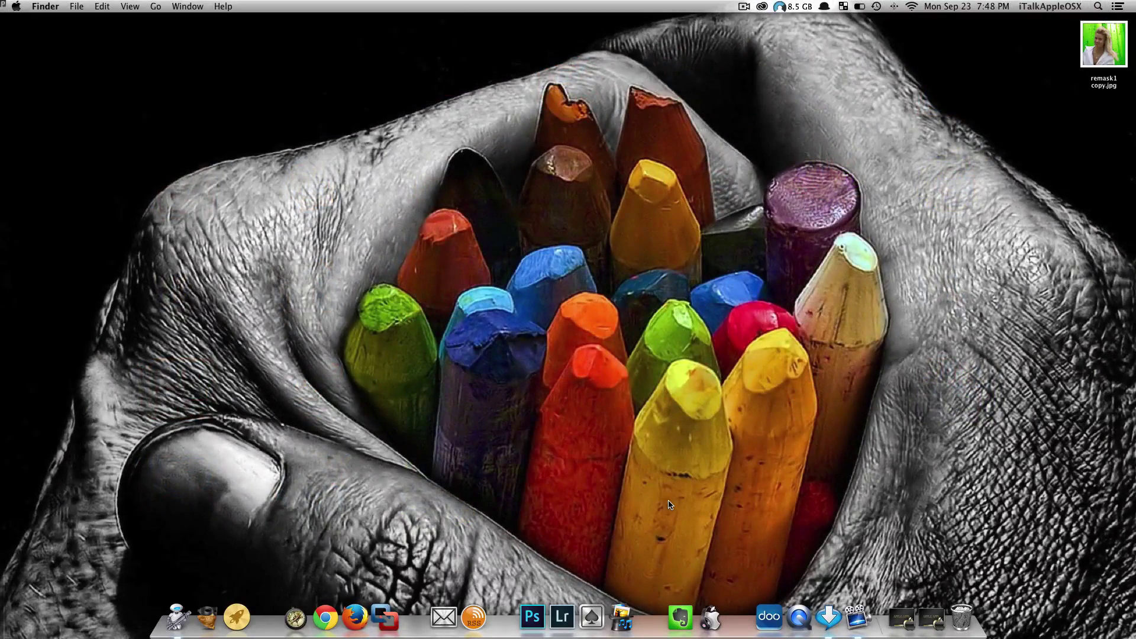